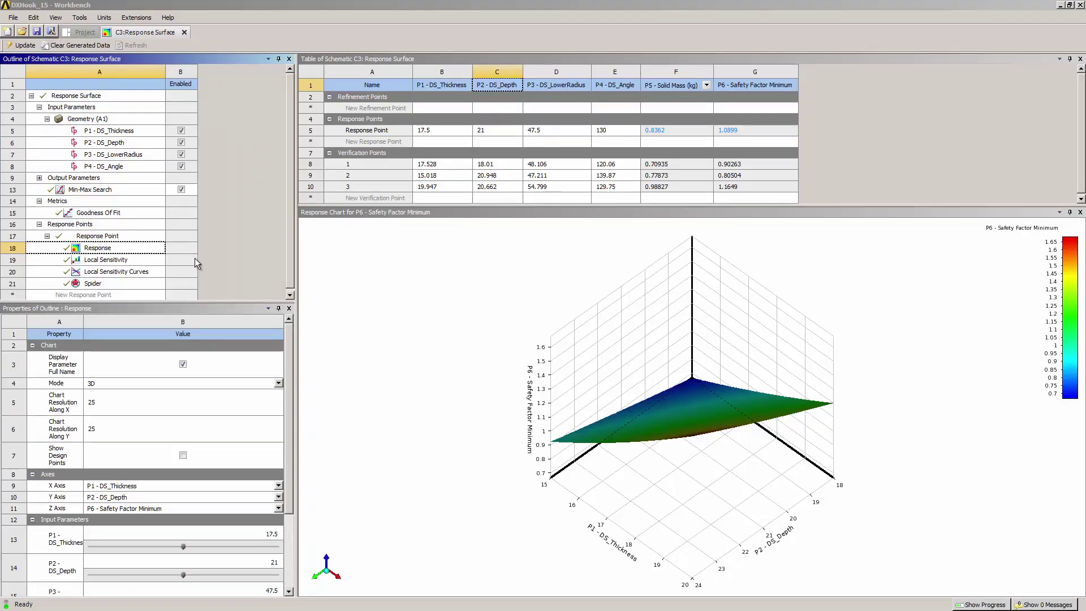
Show the Min-Max Search table: lowest solid mass 0.57845 kg, highest safety factor 2.0941
left_click(143, 189)
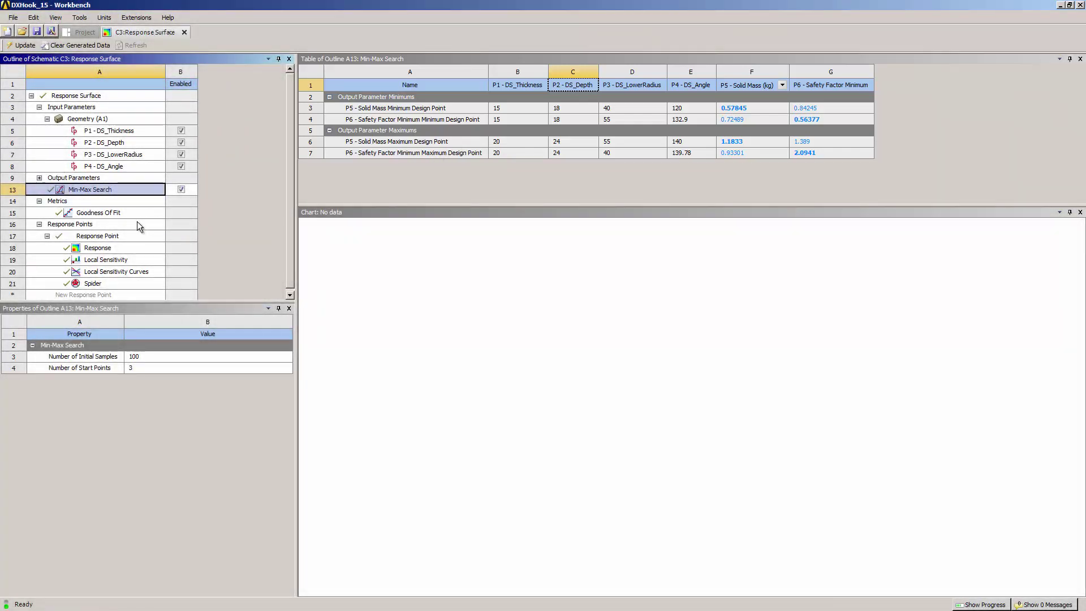
Plot design points on the 3D Safety Factor Minimum surface, rotate it, then reset to isometric
left_click(128, 248)
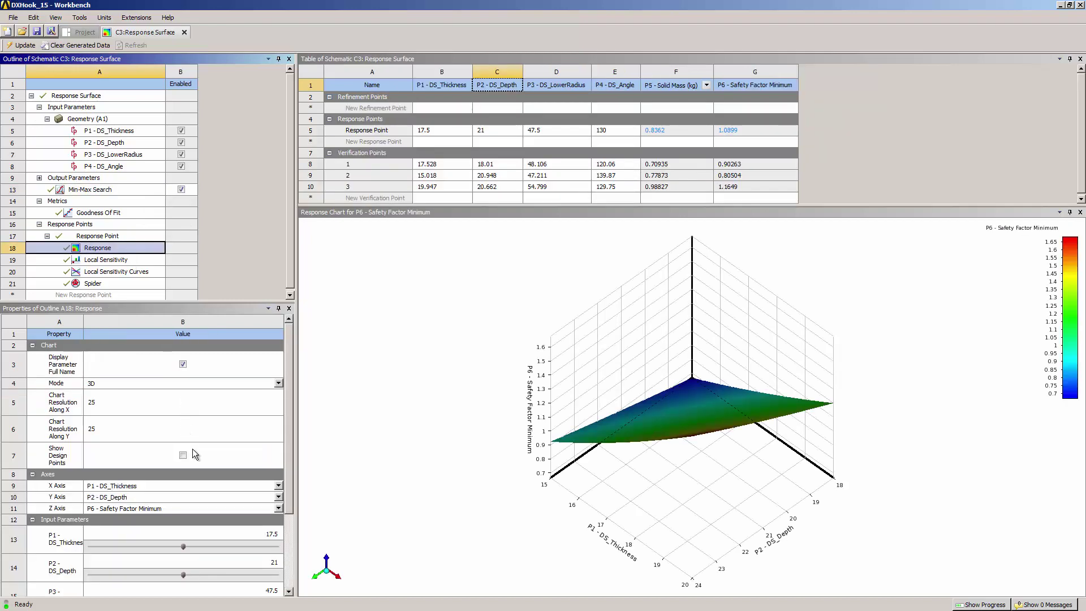
left_click(183, 455)
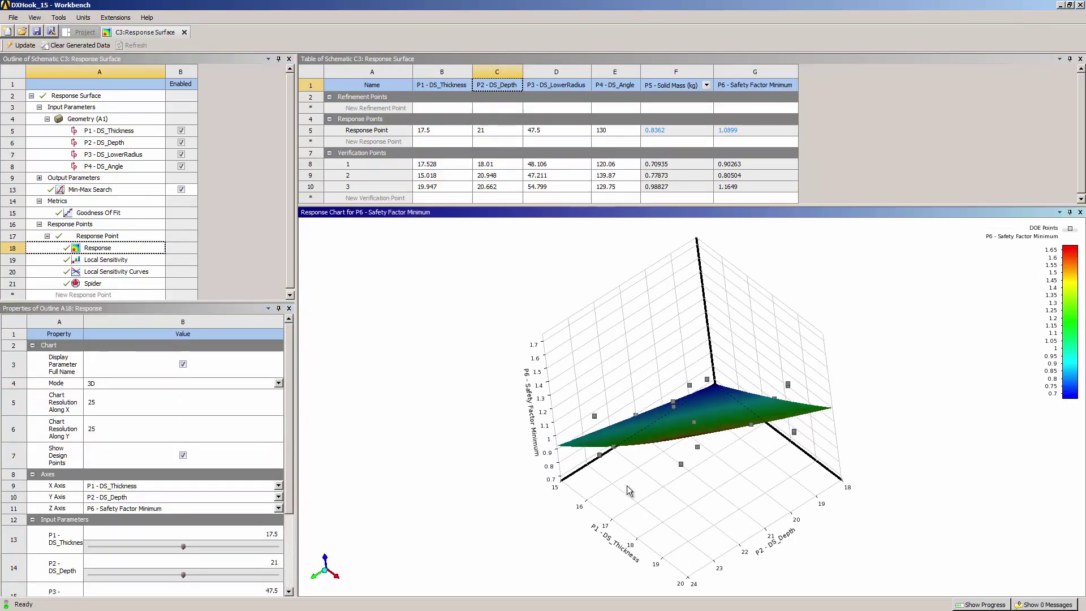
mouse_move(630, 491)
left_mouse_down()
mouse_move(825, 405)
mouse_move(851, 419)
left_mouse_up()
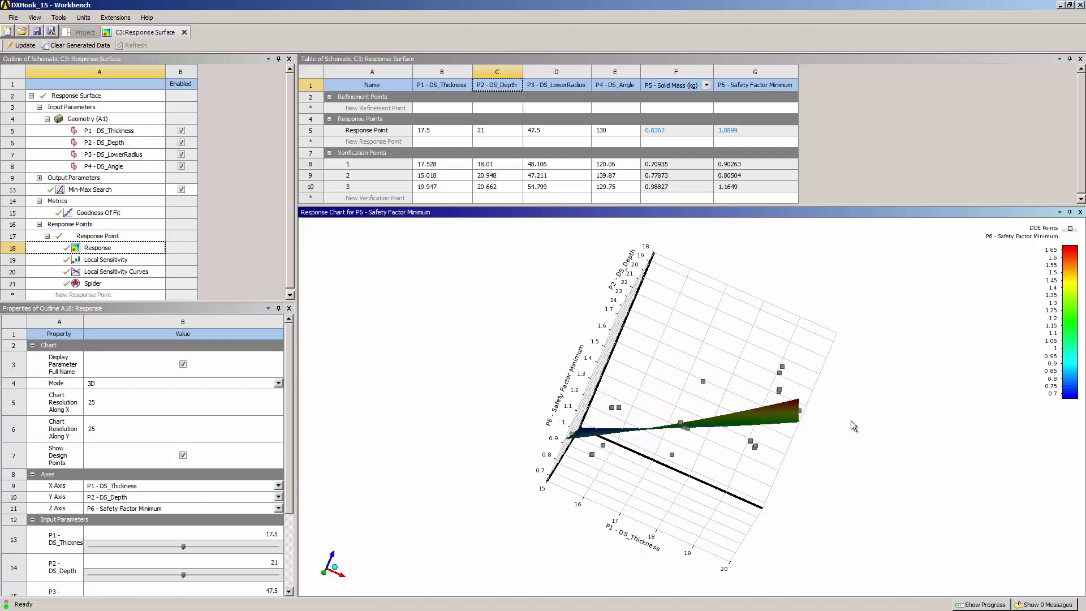
left_click(336, 569)
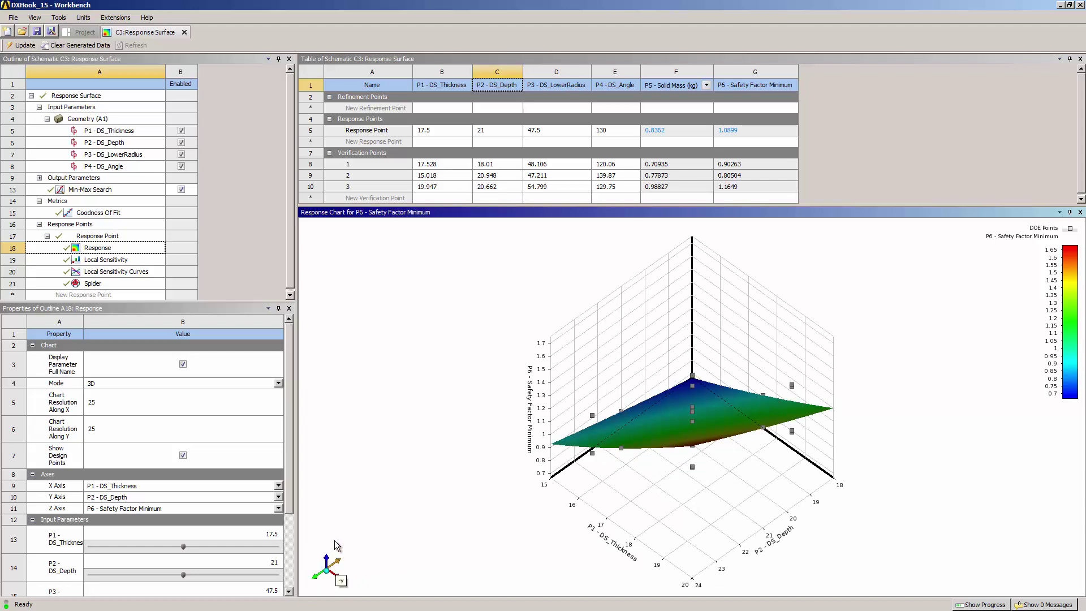
Open Goodness Of Fit and toggle the P5 Solid Mass and P6 Safety Factor points
left_click(132, 215)
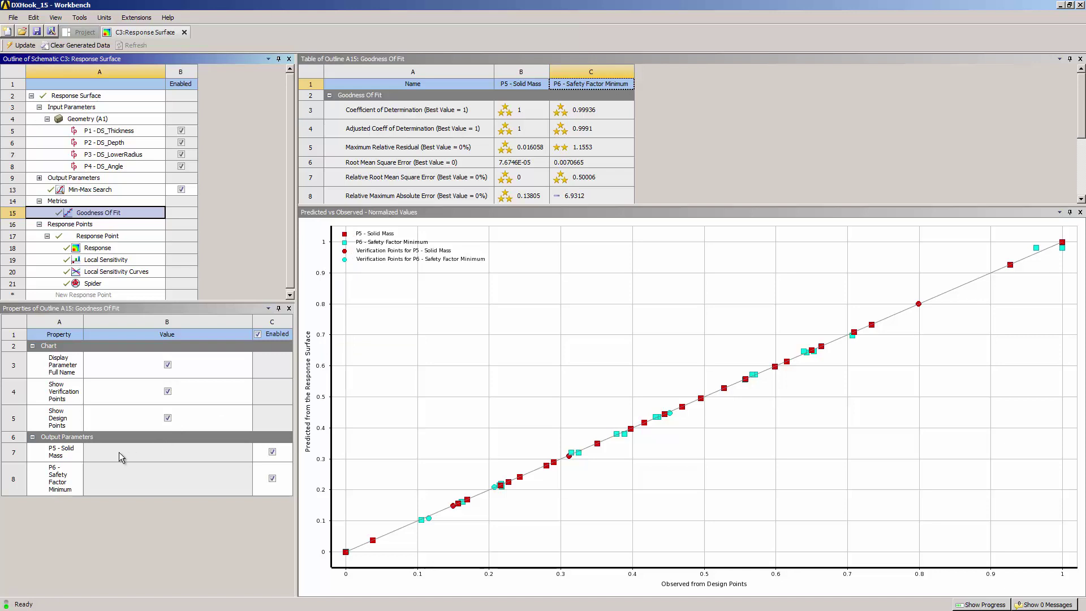
left_click(81, 454)
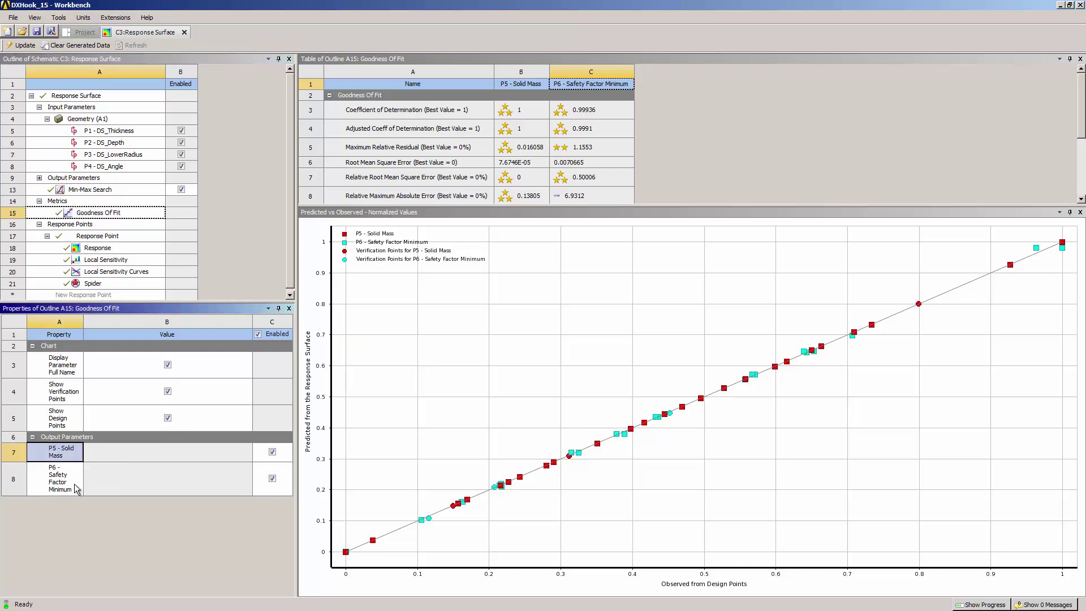
left_click(74, 485)
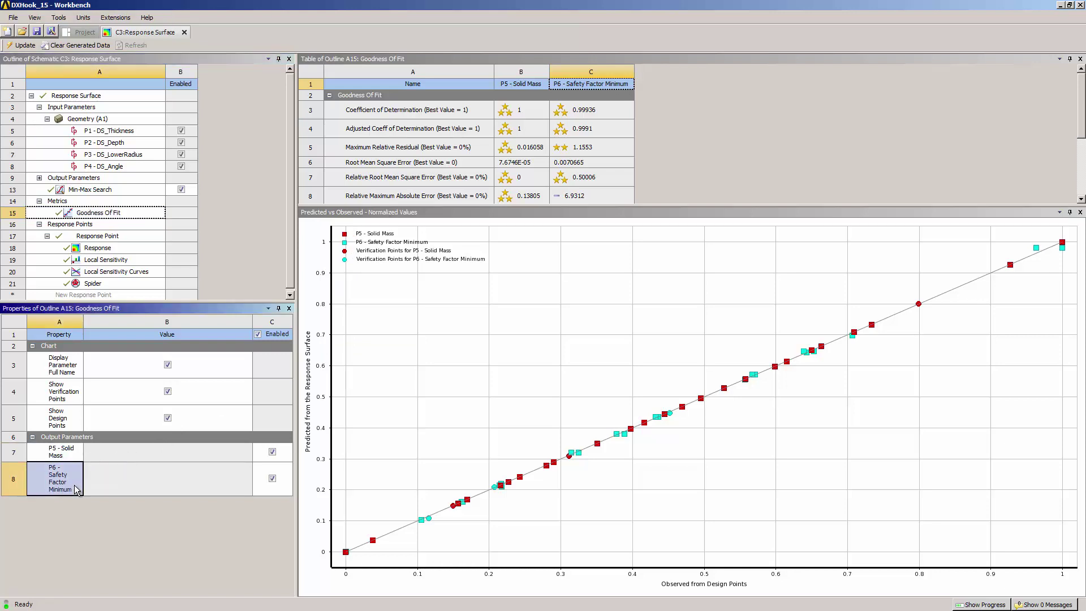
left_click(272, 452)
left_click(273, 479)
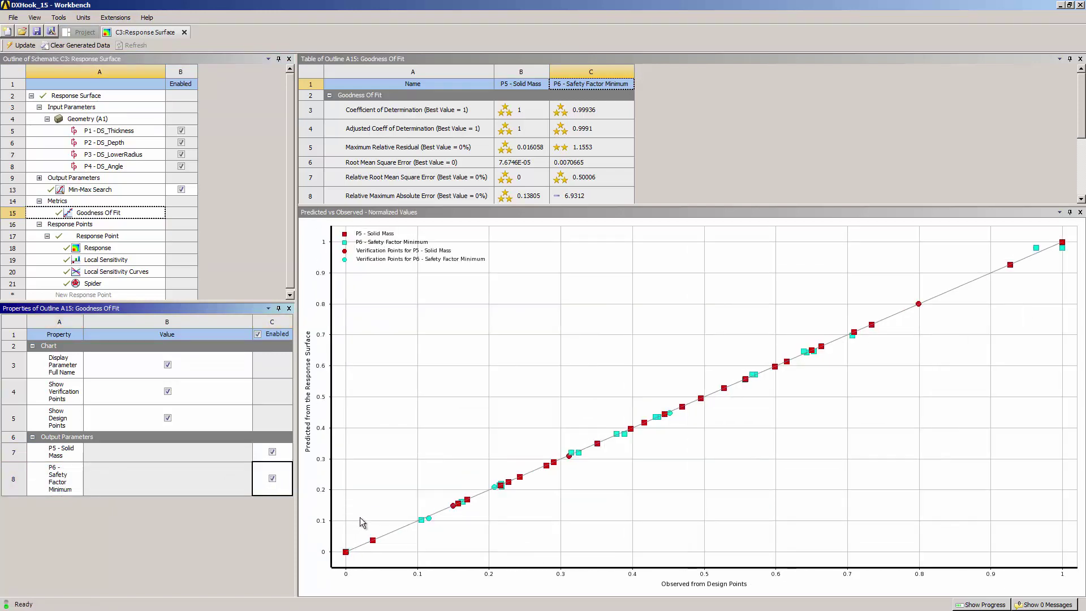
Inspect design and verification points in the chart, then hide and reshow design points
left_click(374, 541)
left_click(373, 540)
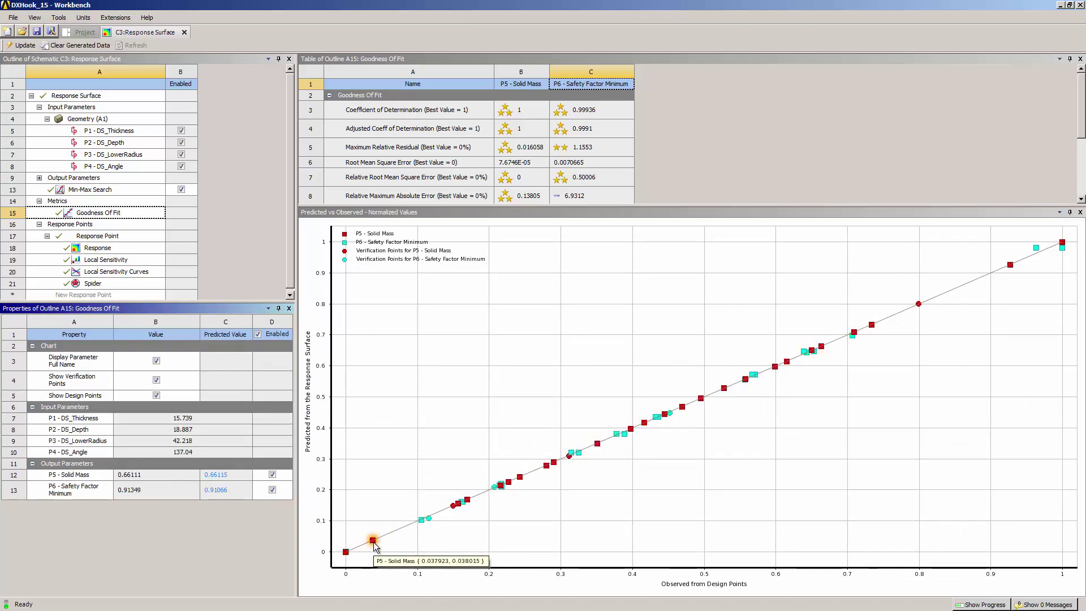
left_click(431, 521)
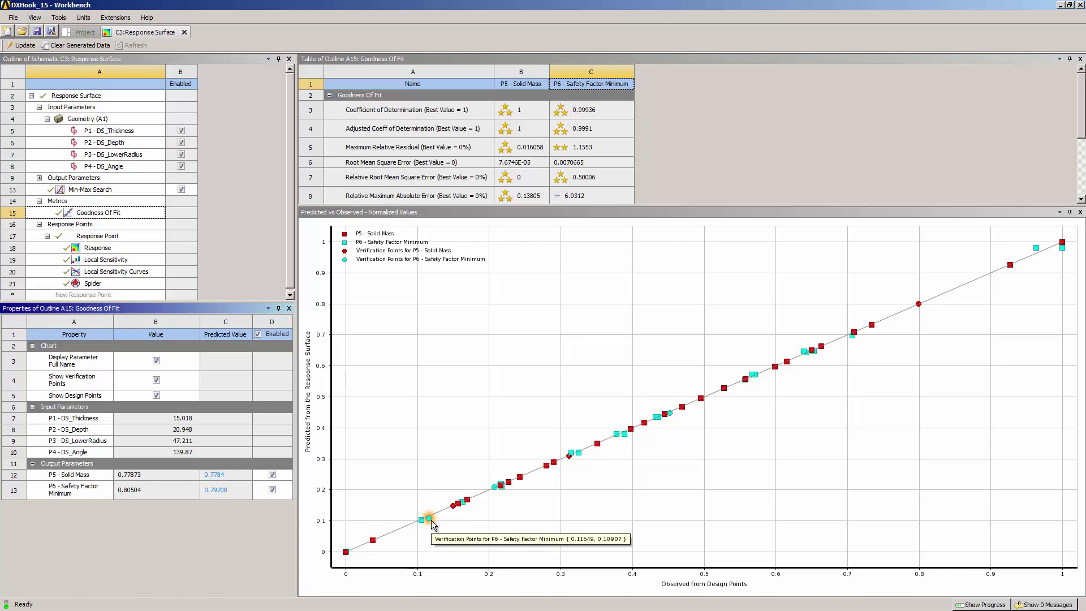
left_click(156, 395)
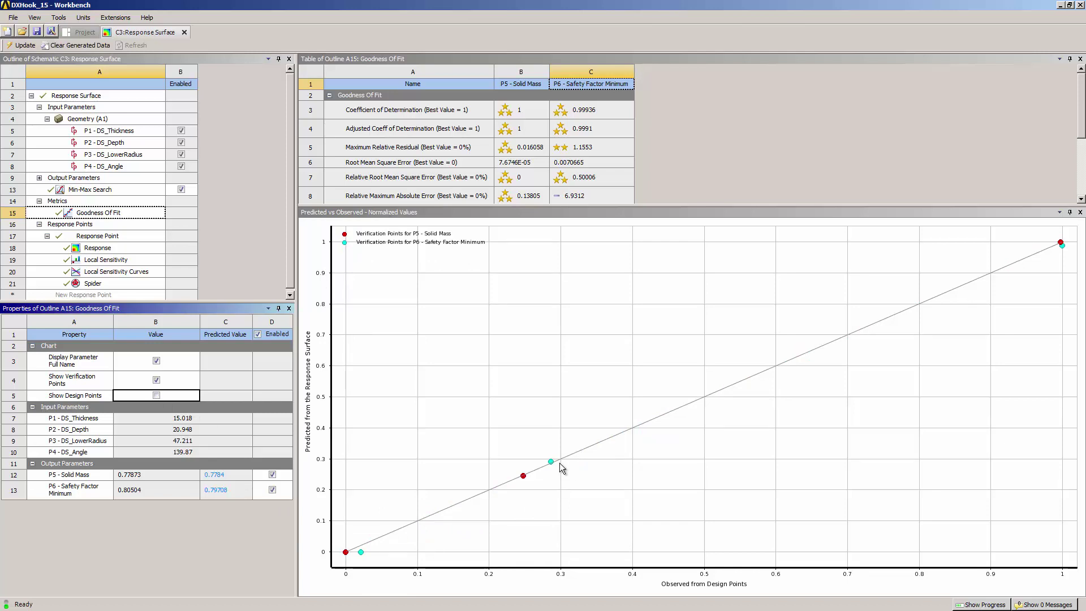
left_click(156, 395)
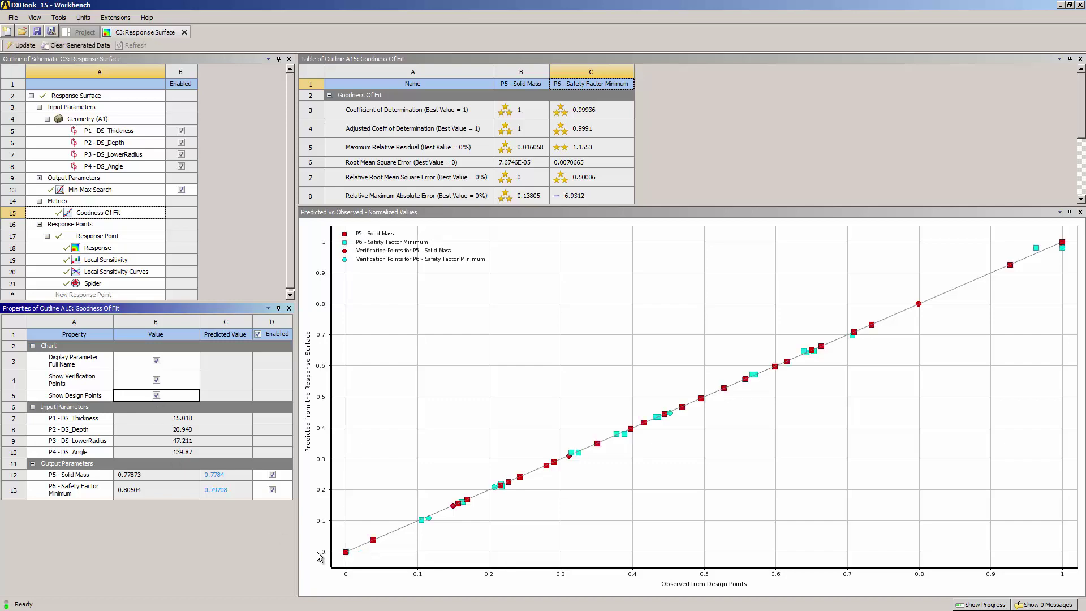
Inspect the Solid Mass design point near the origin: observed 0.66111, predicted 0.66115
left_click(373, 541)
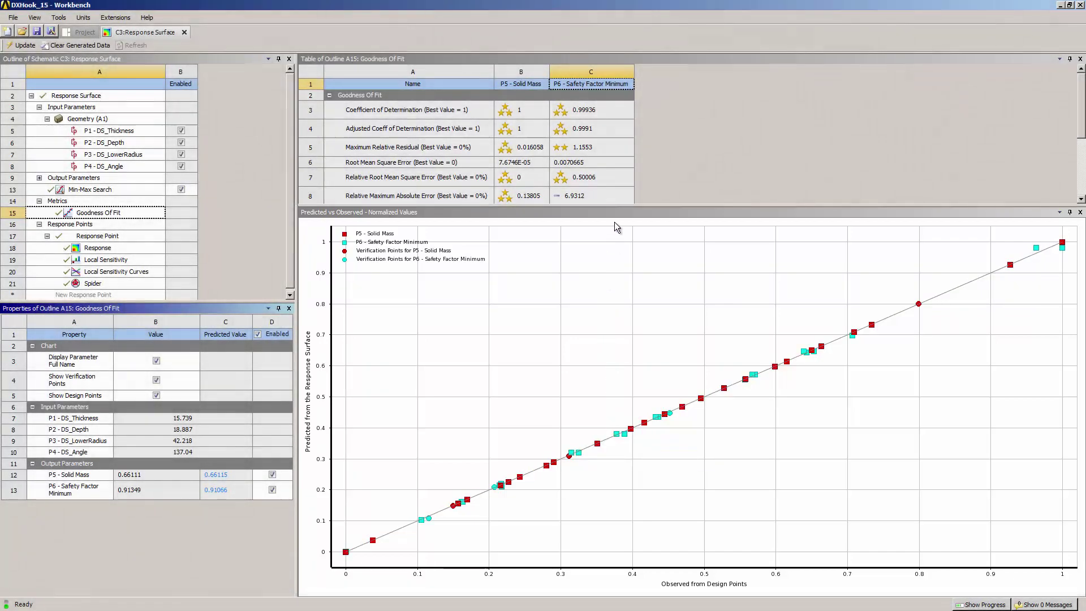
Enlarge the Goodness Of Fit table to show verification metrics and select the P6 column
left_click_drag(611, 206, 572, 351)
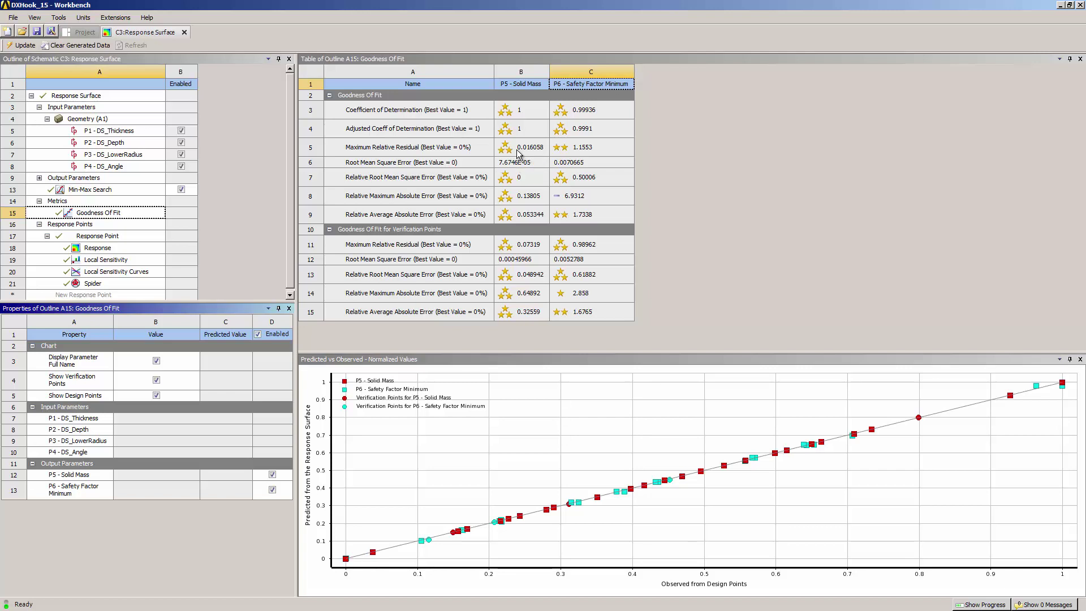
left_click(603, 86)
Generate the Advanced Goodness of Fit Report for P6, scroll through it, and close it
right_click(603, 86)
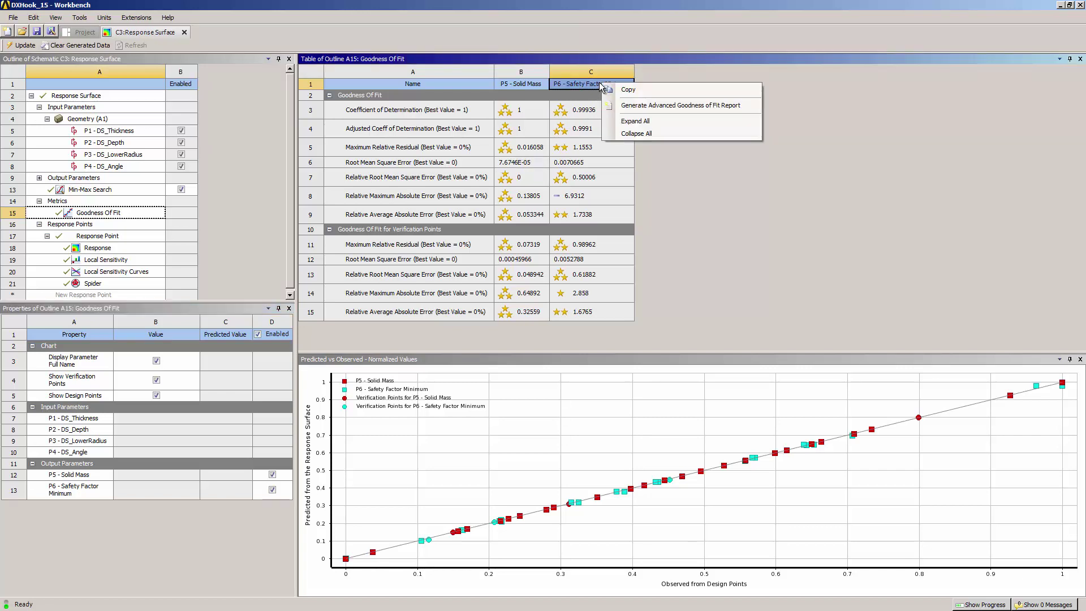
left_click(648, 106)
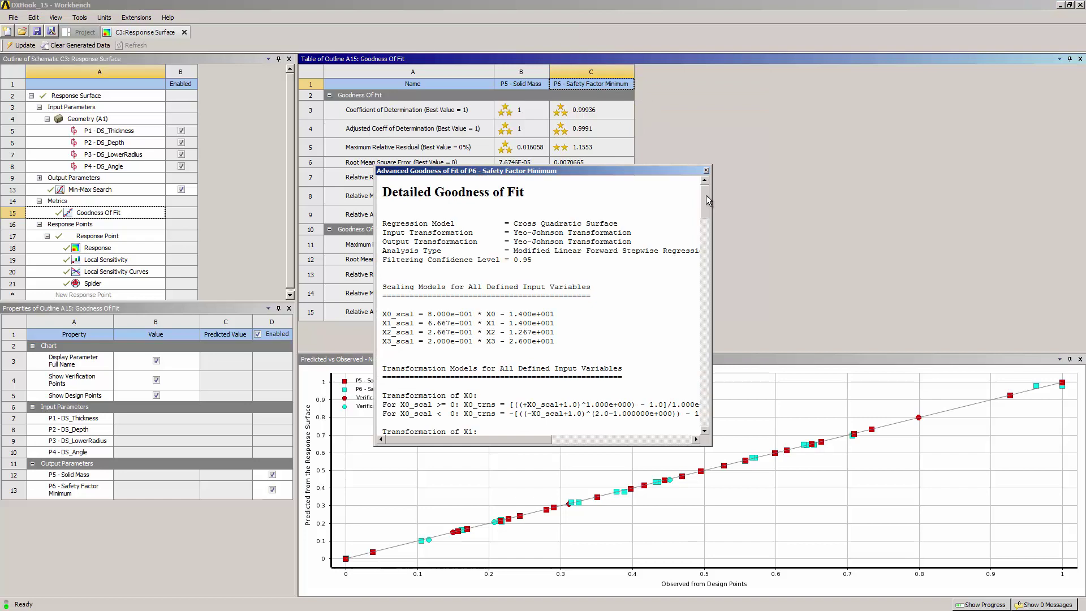
left_click_drag(706, 195, 700, 239)
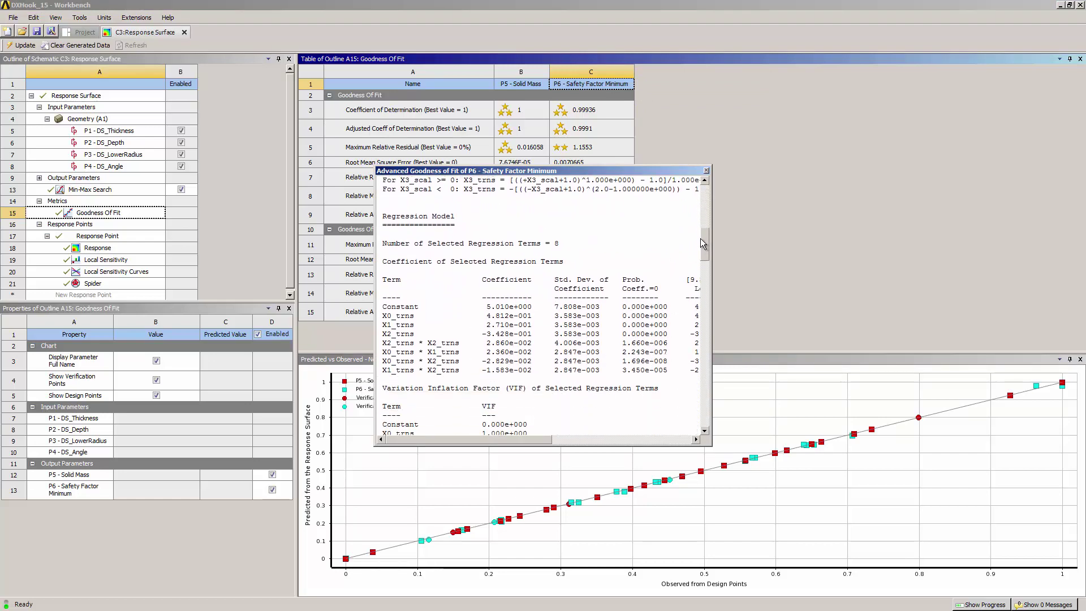
left_click_drag(700, 239, 704, 310)
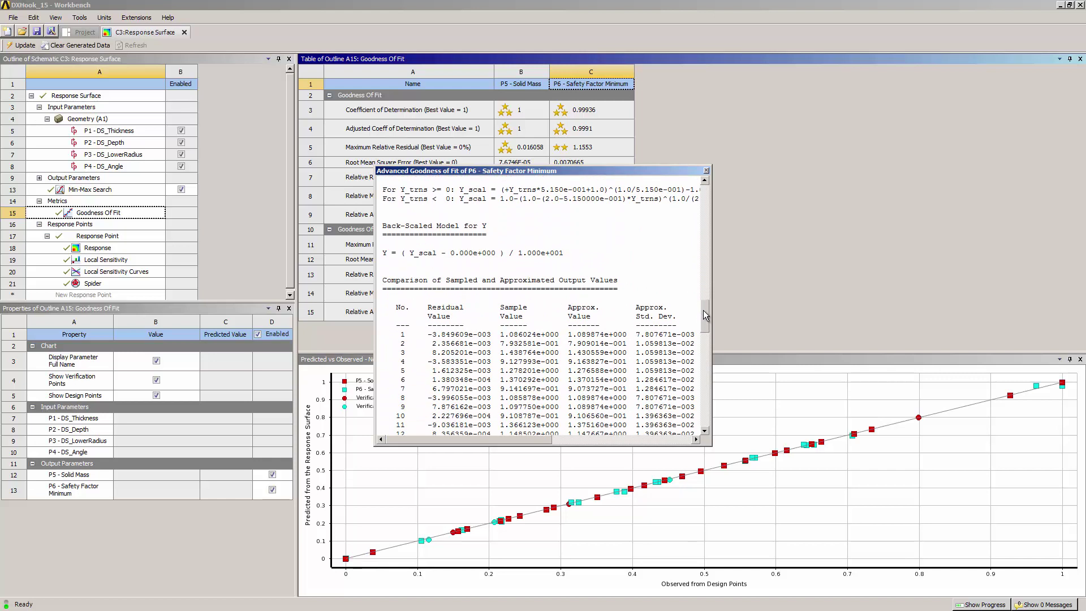
left_click(706, 170)
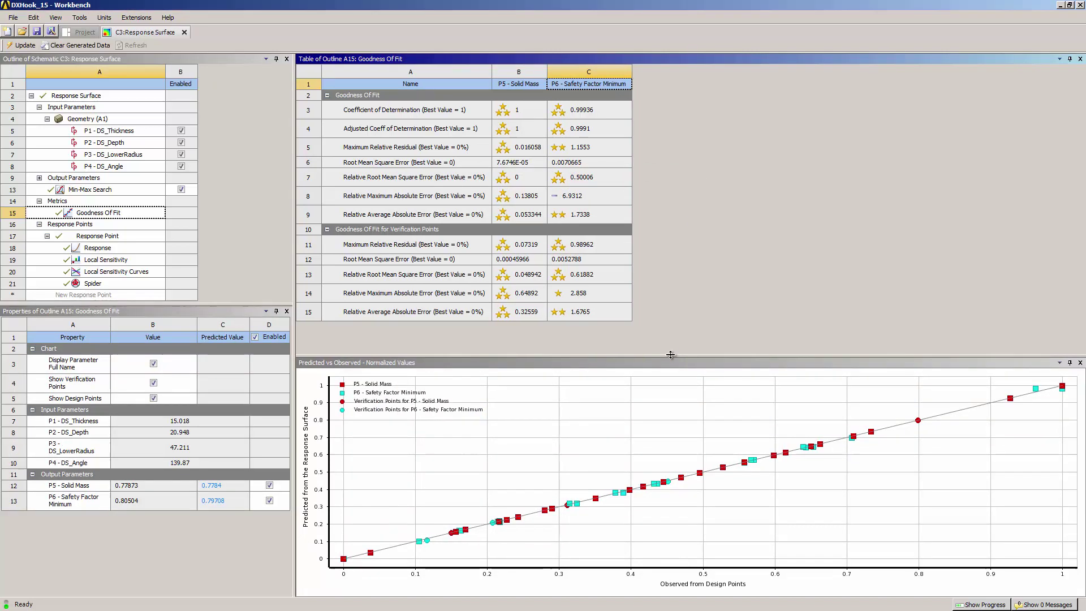
Show the 2D Safety Factor Minimum versus DS_Thickness curve with all input sliders visible
left_click_drag(670, 354, 594, 230)
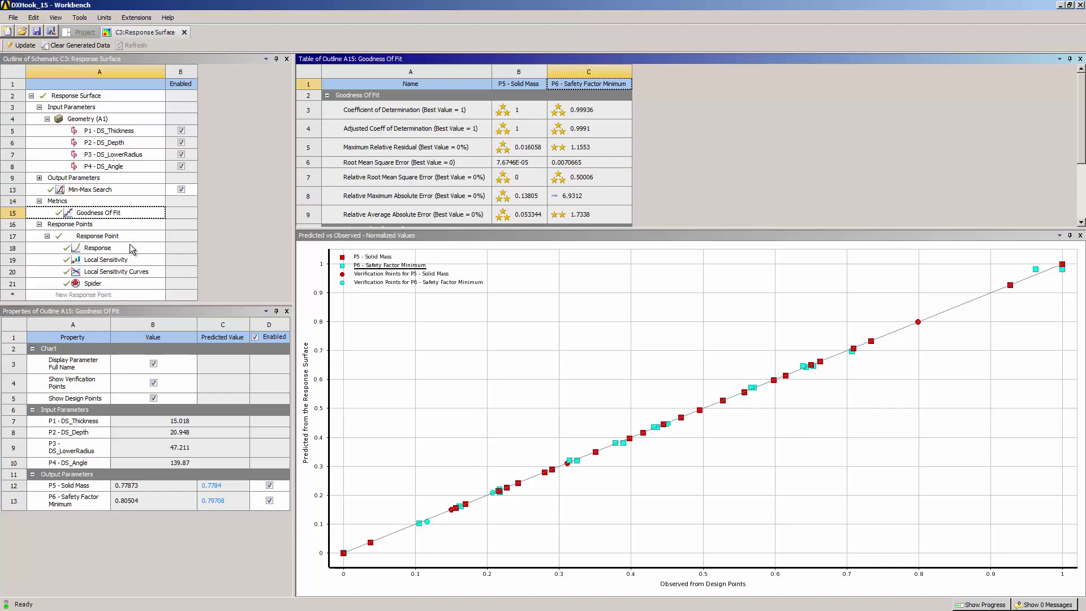
left_click(129, 249)
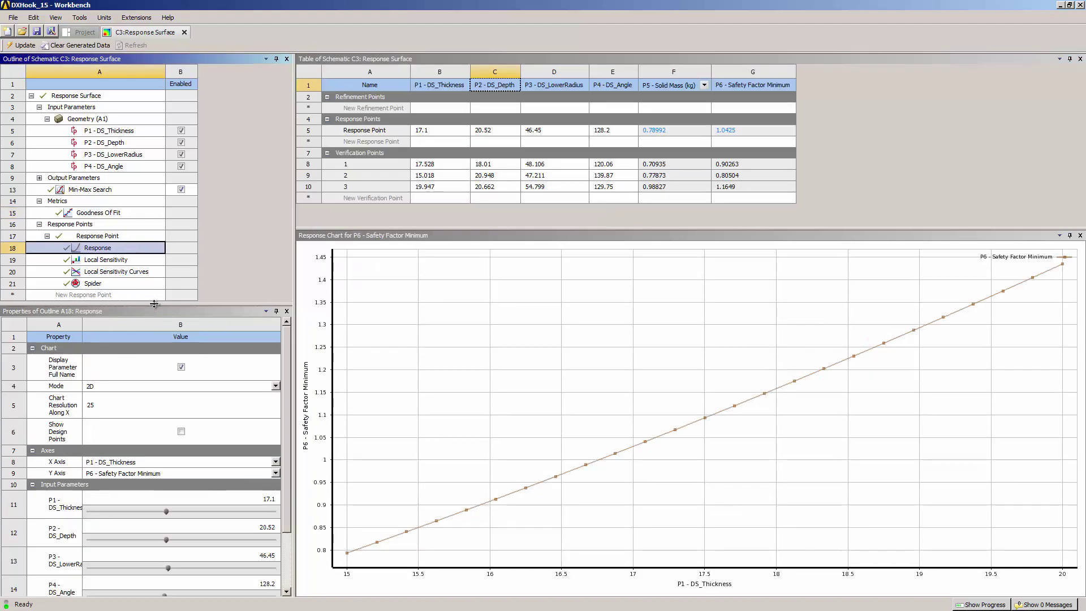
left_click_drag(153, 304, 169, 221)
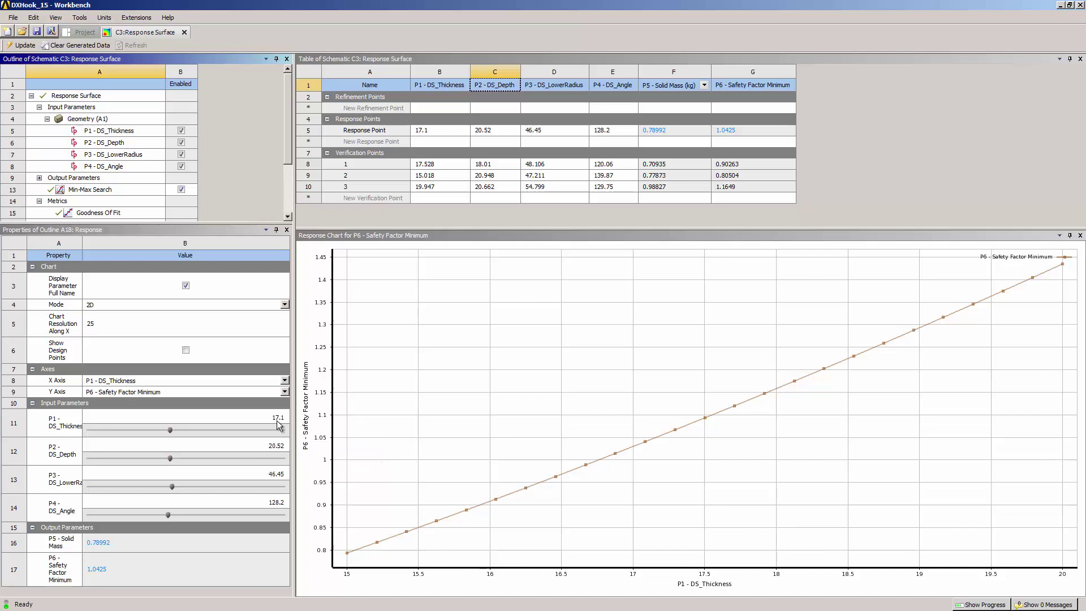
left_click(229, 382)
left_click(228, 382)
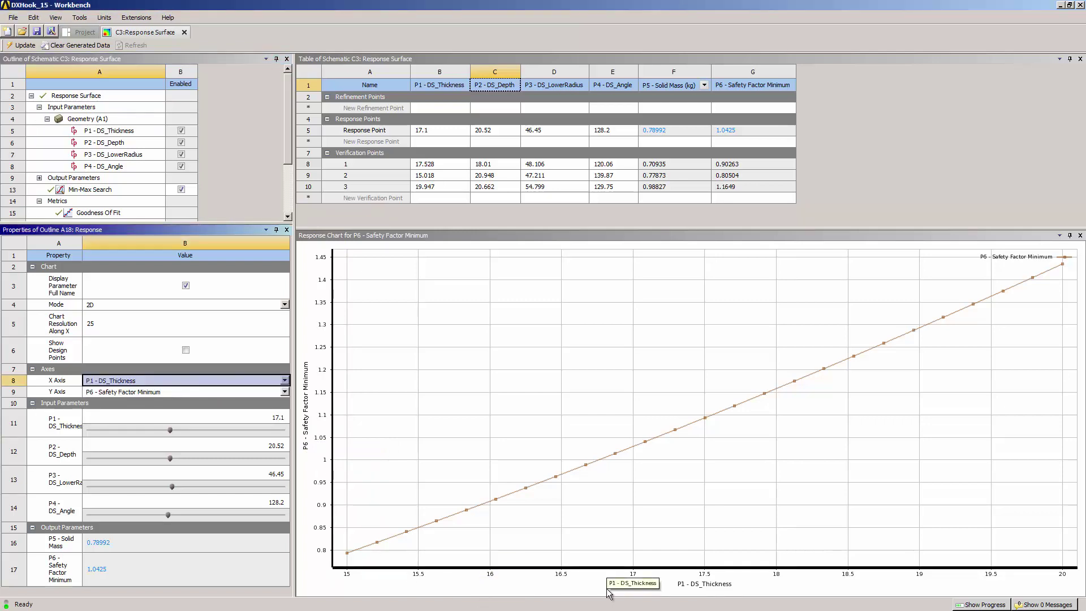
Set the X axis to P4 - DS_Angle and raise P1 - DS_Thickness to 18.7
left_click(188, 381)
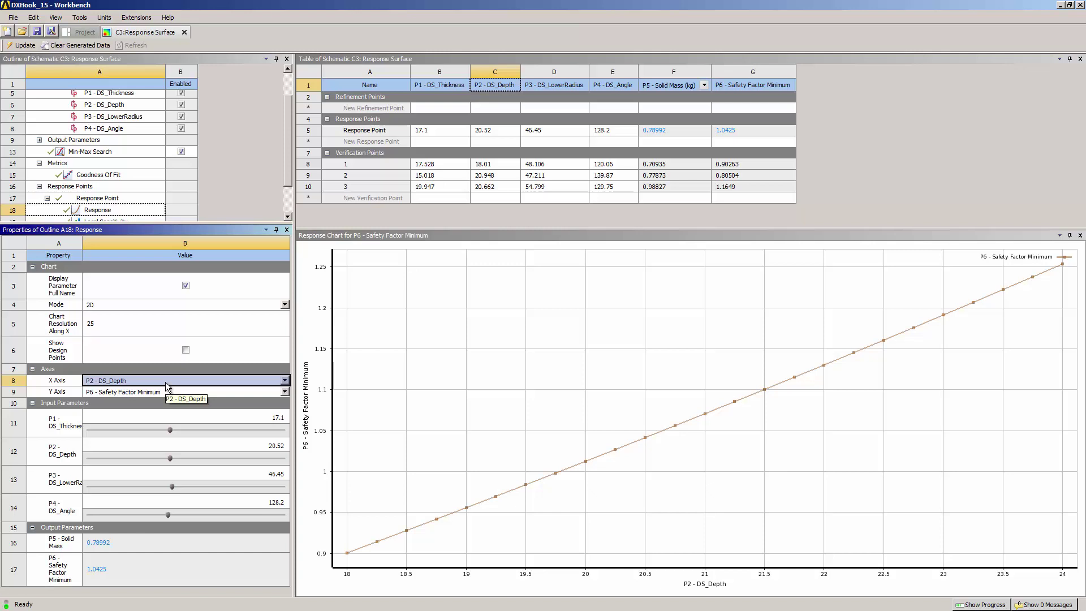
left_click(165, 382)
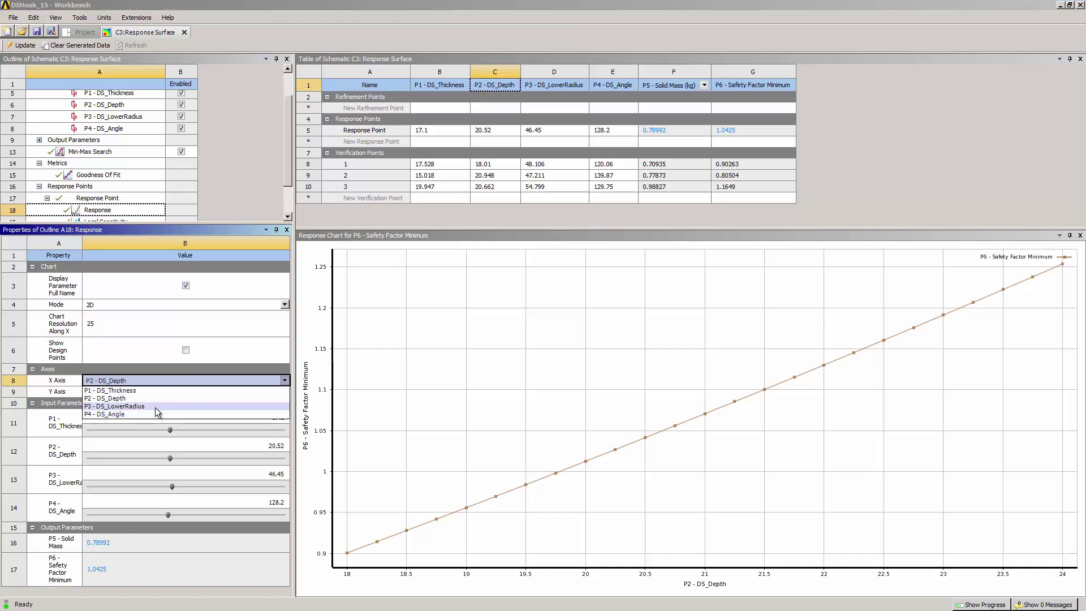
left_click(155, 407)
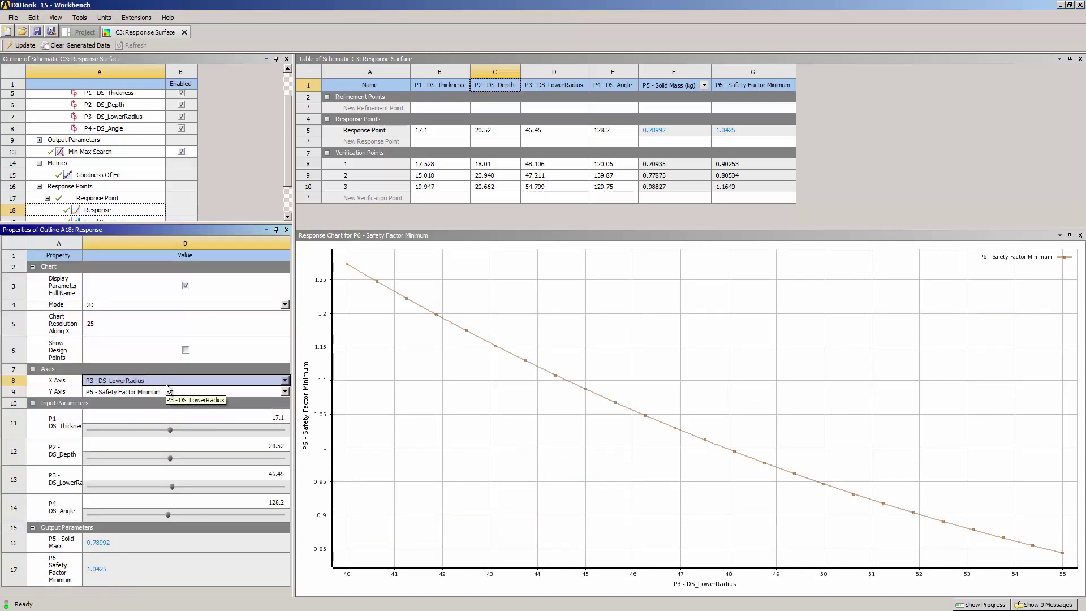
left_click(167, 383)
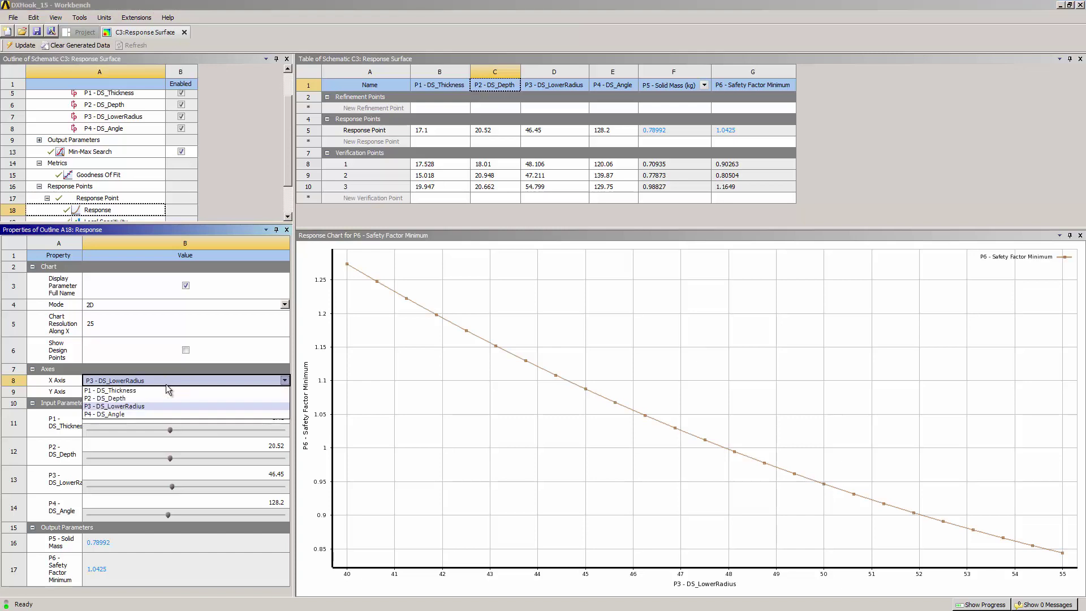
left_click(154, 416)
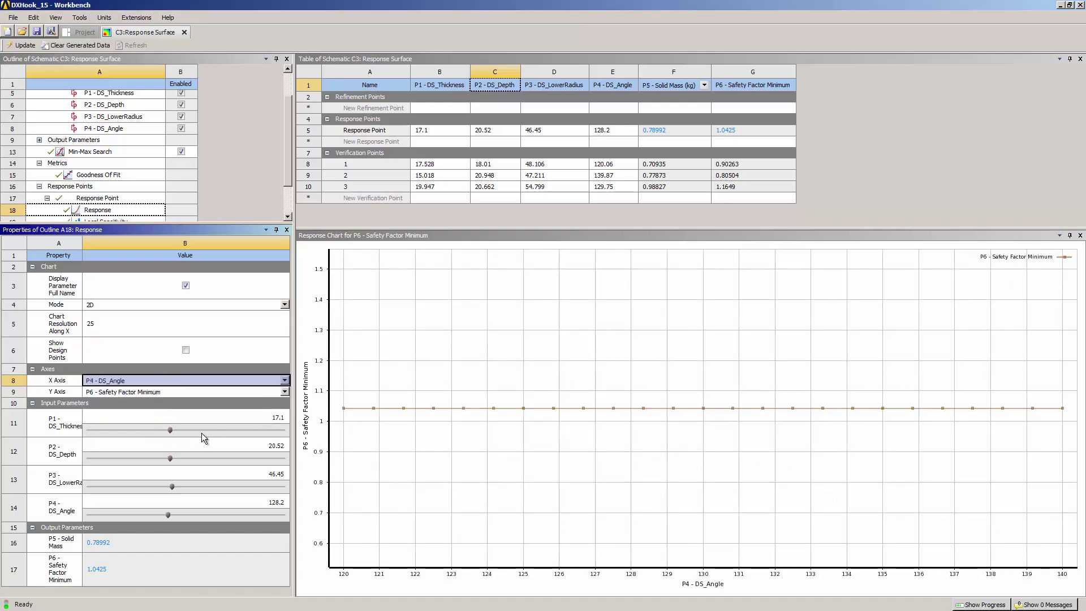
left_click(234, 430)
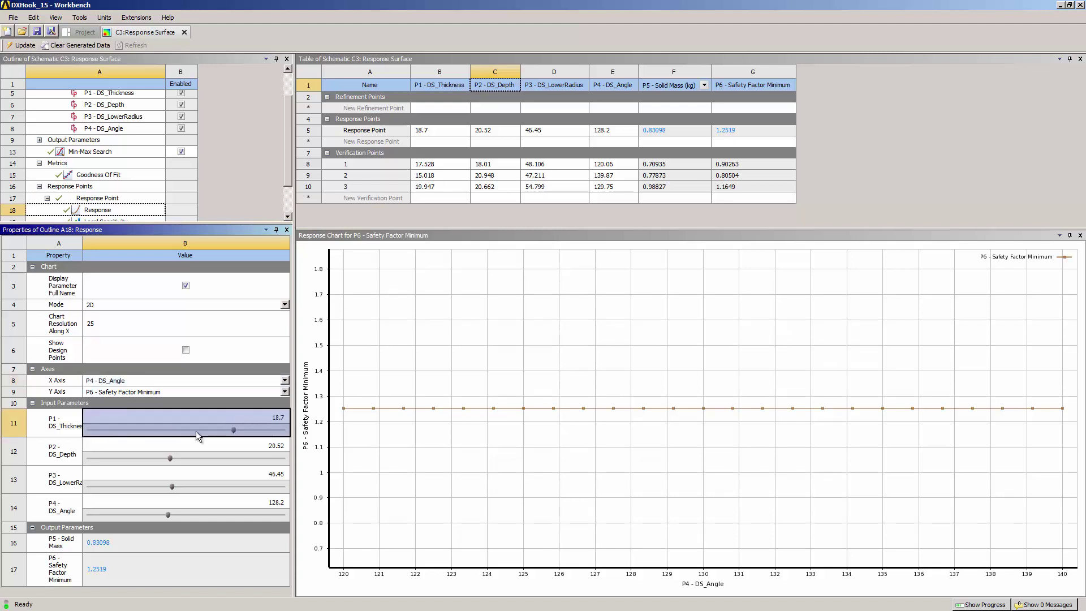
Move thickness to 16.05 then 17.2, checking Solid Mass and Safety Factor outputs
left_click(128, 430)
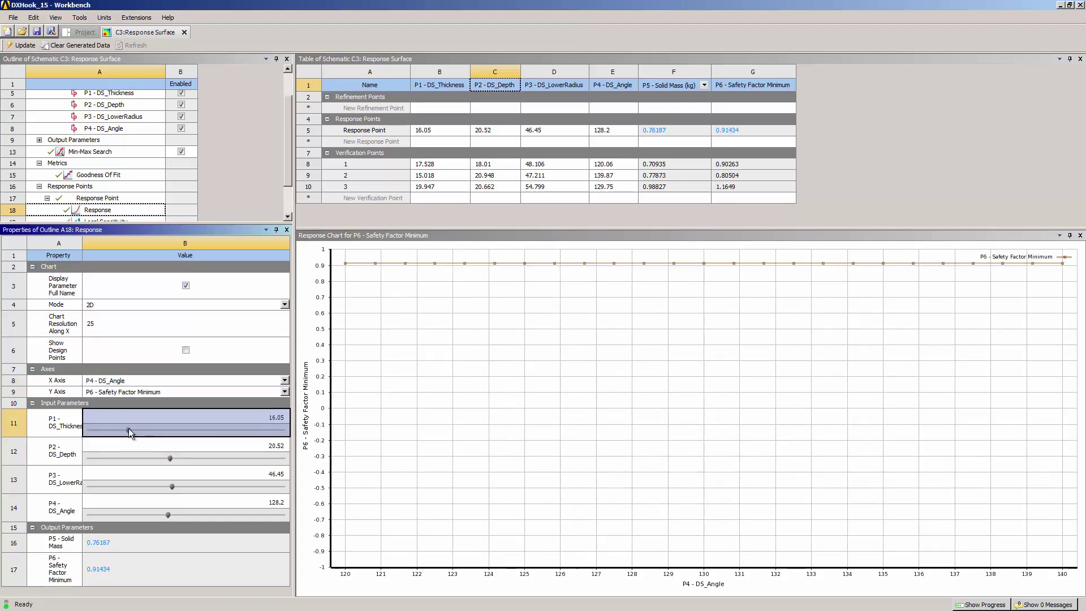
left_click(174, 430)
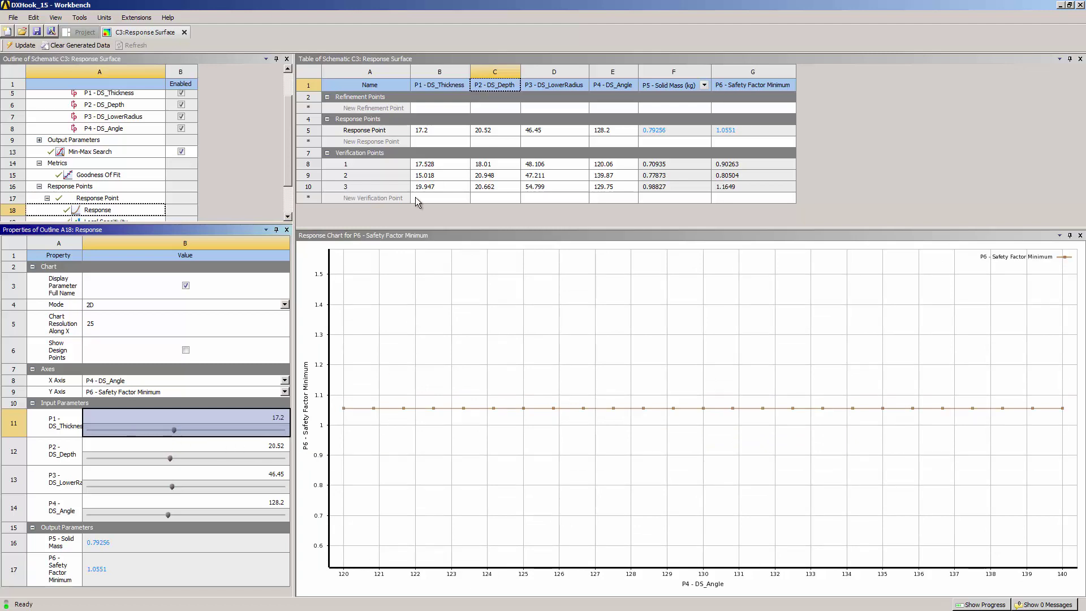
left_click(162, 538)
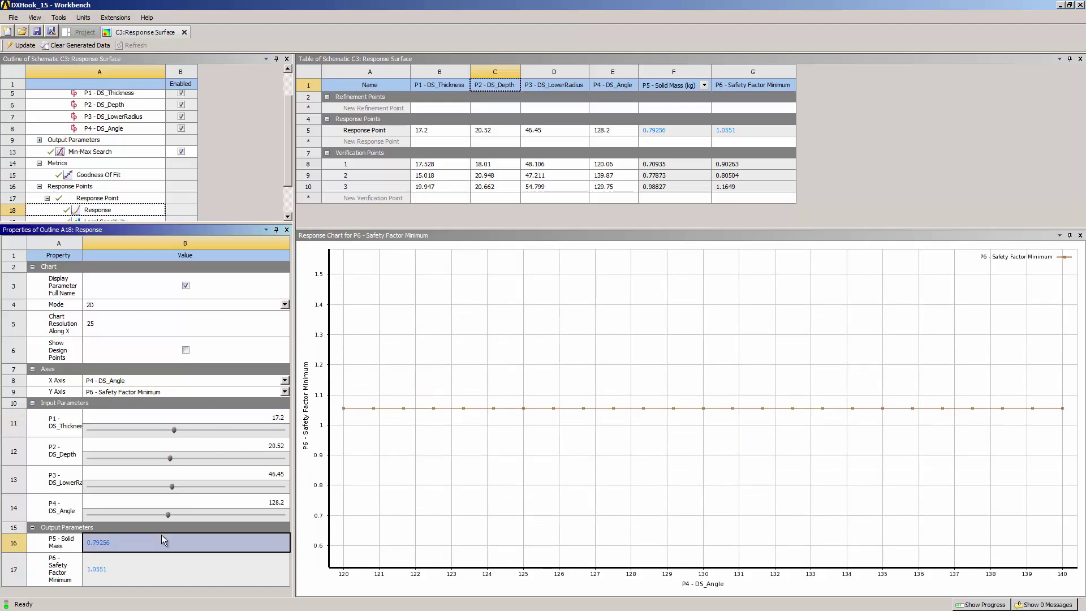
left_click(143, 568)
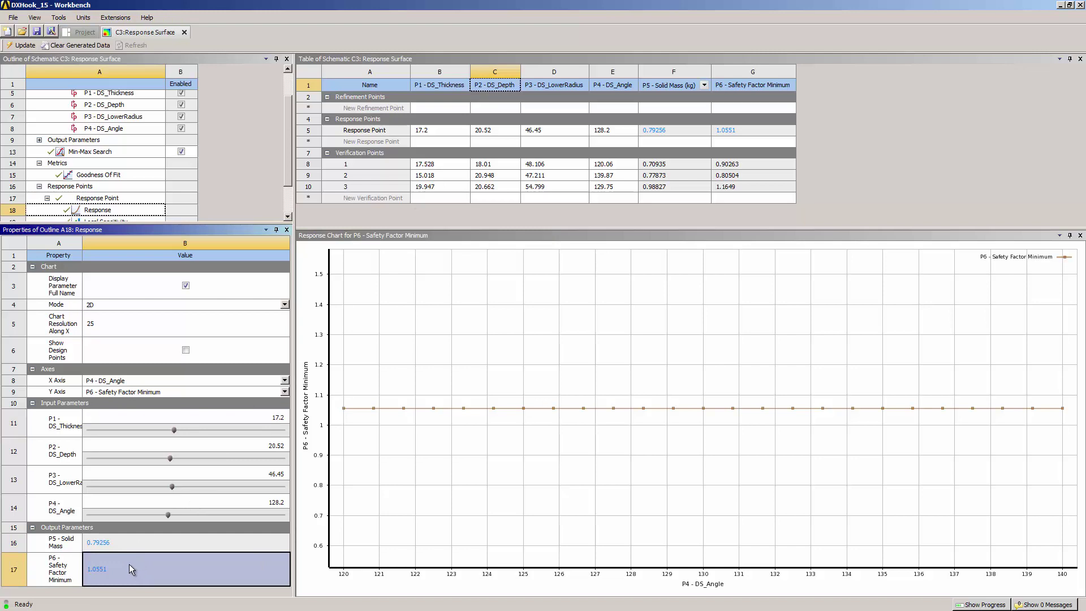
Push depth to its maximum, then its minimum 18.24, then back to 20.64
left_click(279, 458)
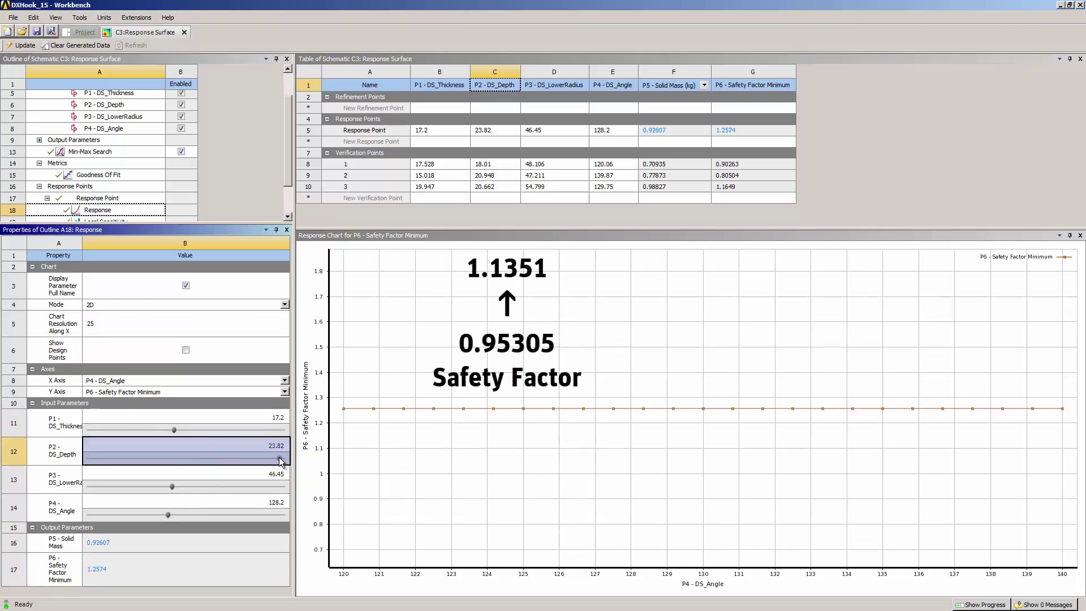
left_click_drag(279, 458, 95, 458)
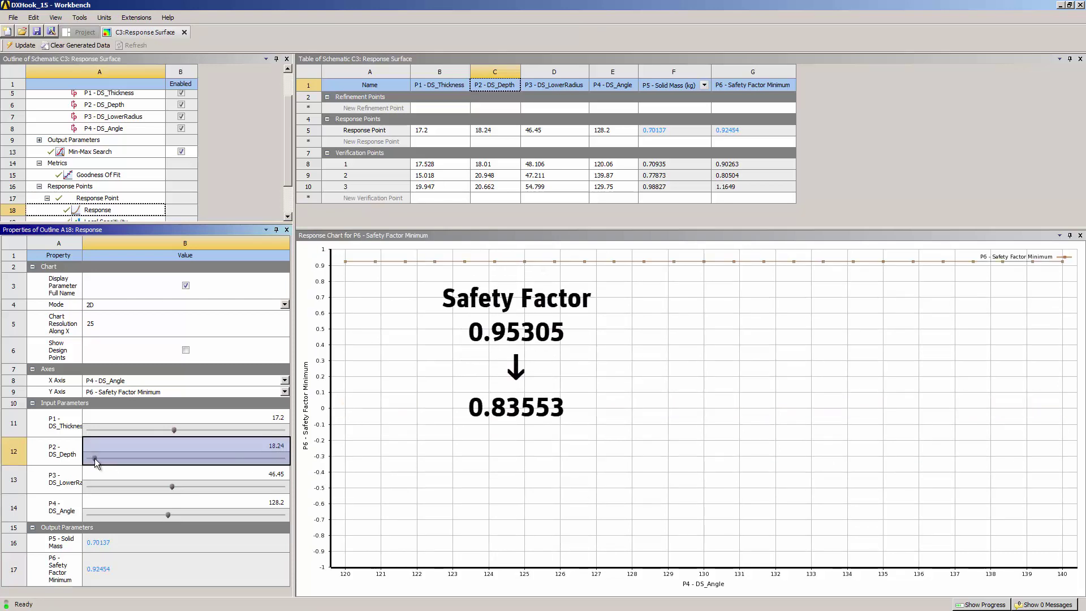
left_click_drag(94, 458, 174, 459)
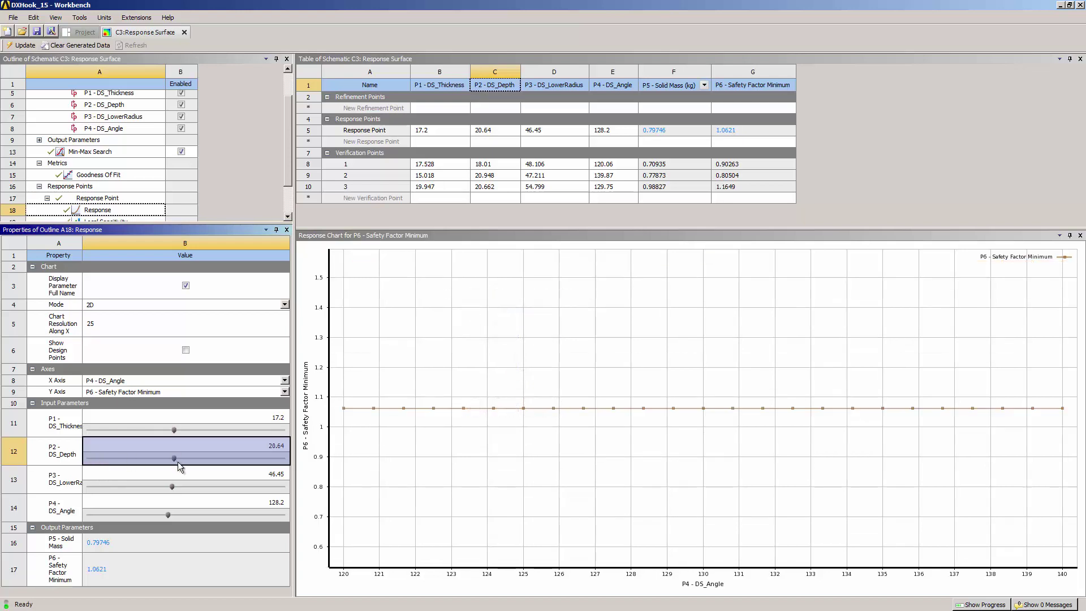
Vary lower radius to 54.25 and 40.6, leaving it at 46.6
left_click(277, 488)
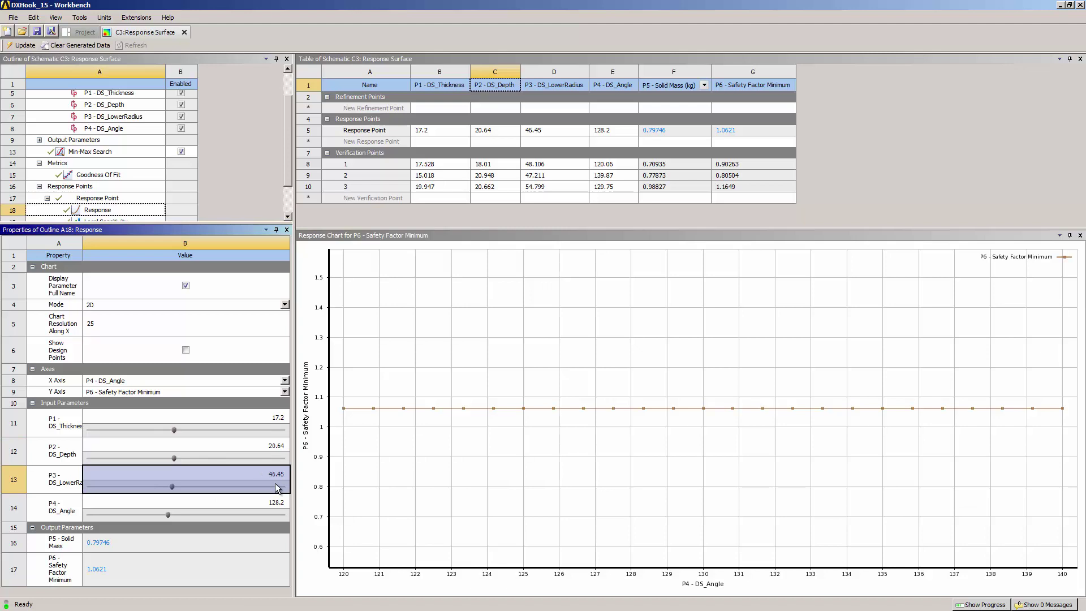
left_click(277, 487)
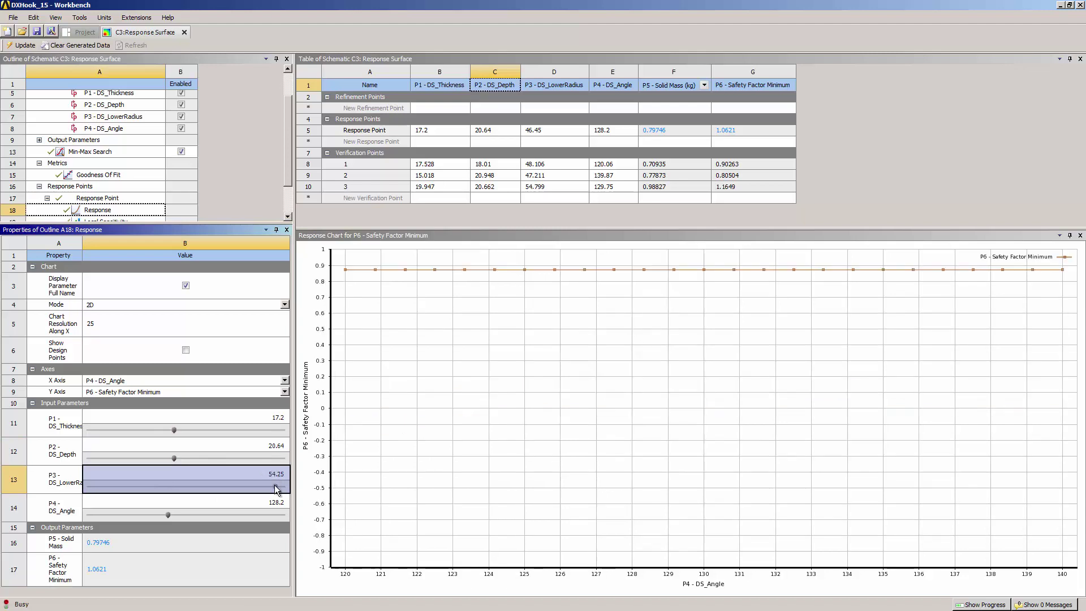
left_click(94, 487)
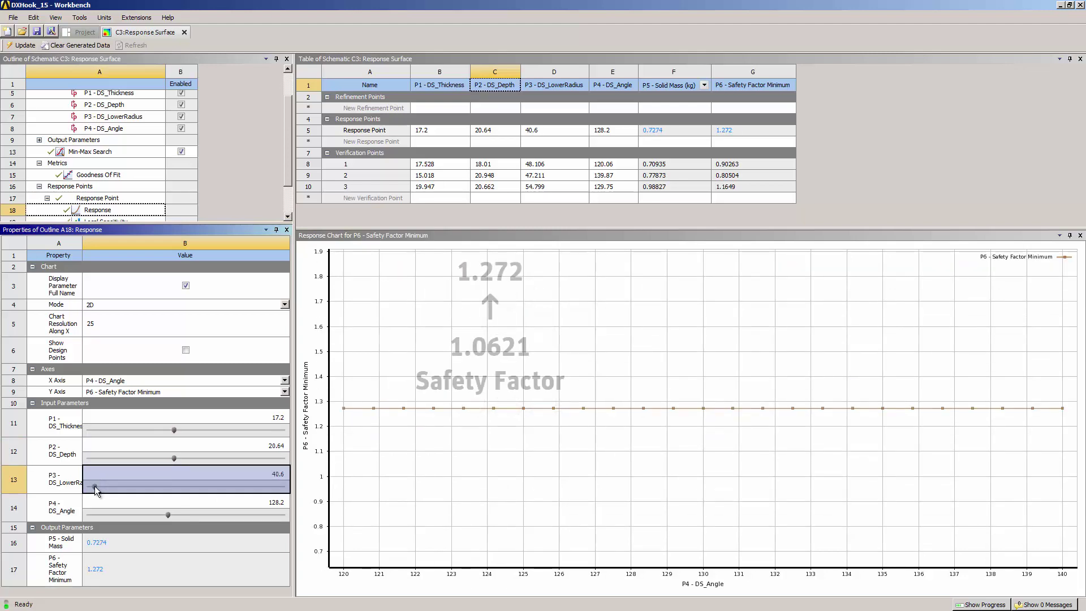
left_click(173, 487)
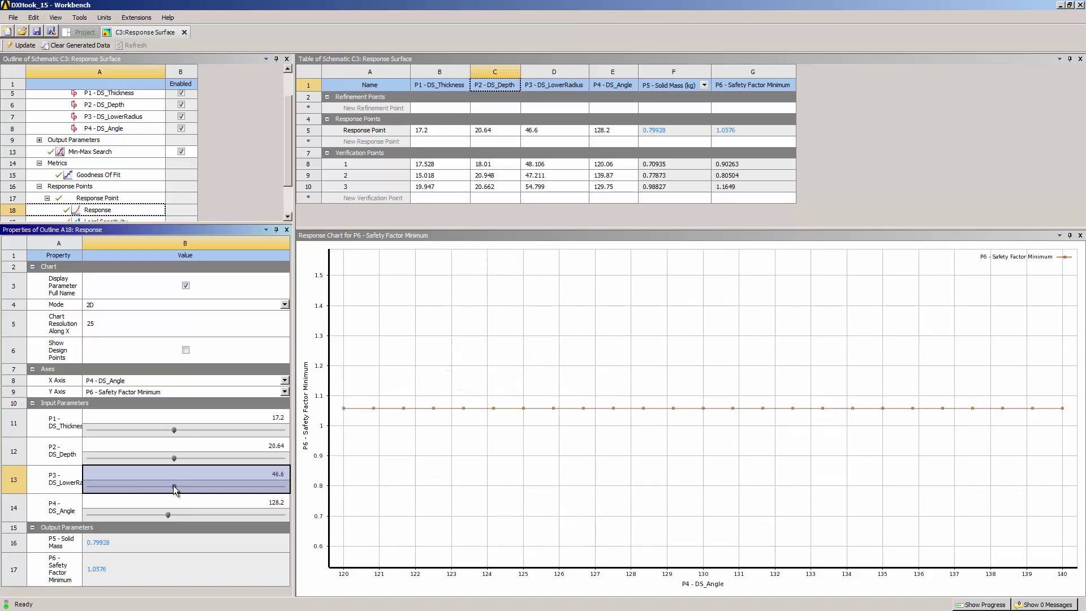
Switch the response chart Mode to 3D and review its X, Y and Z axis settings
left_click(161, 305)
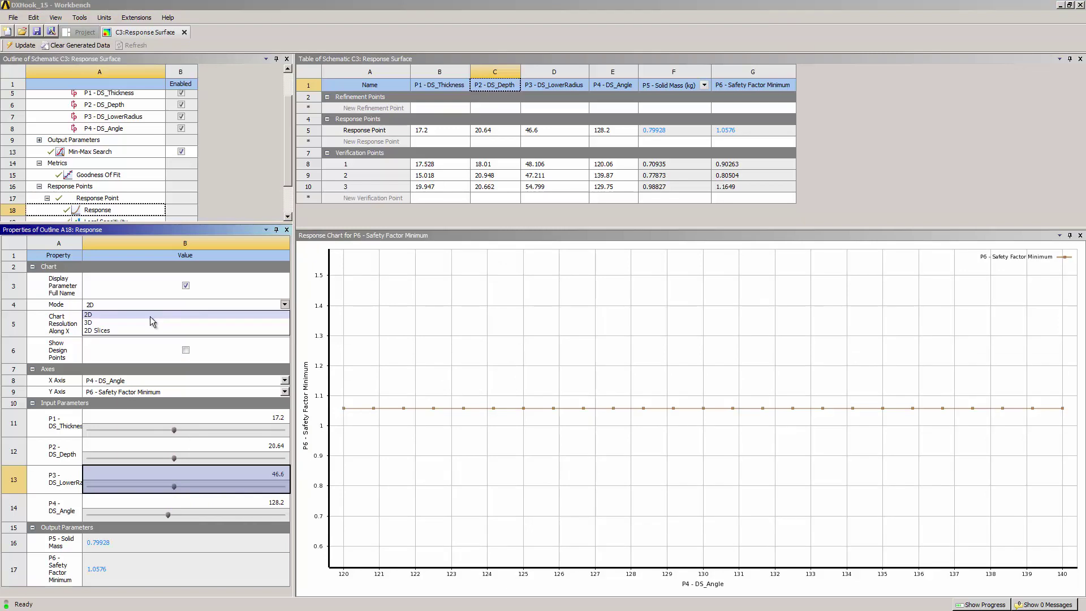
left_click(149, 321)
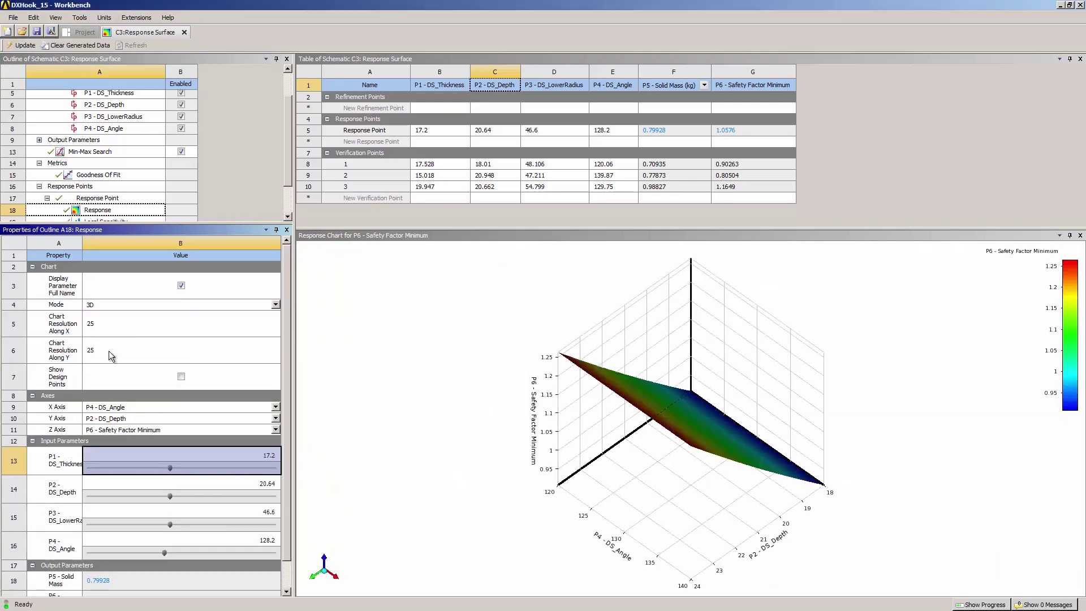
left_click(82, 407)
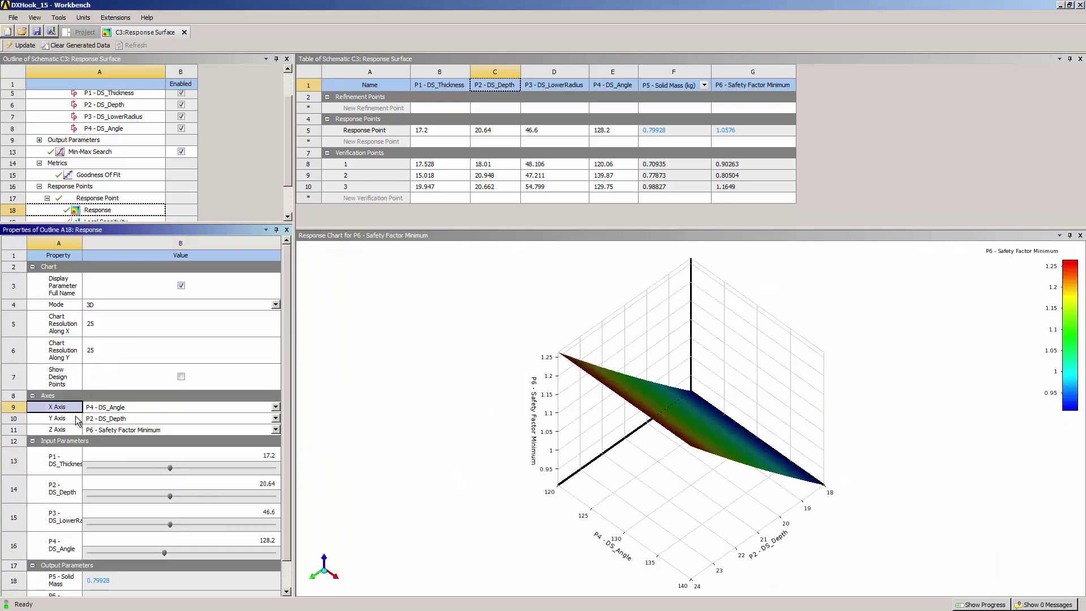
left_click(77, 419)
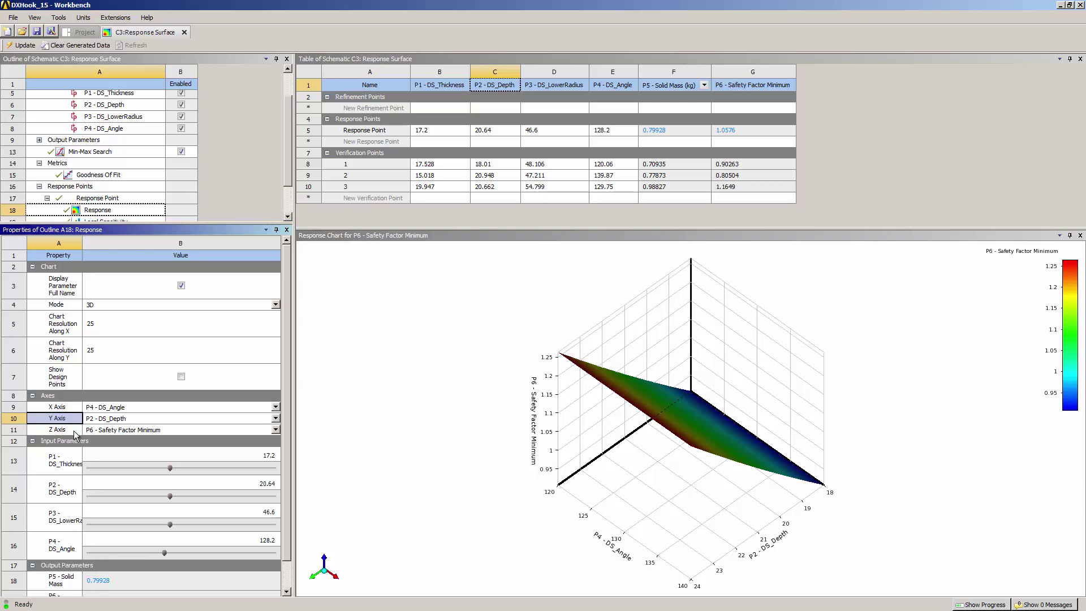
left_click(75, 432)
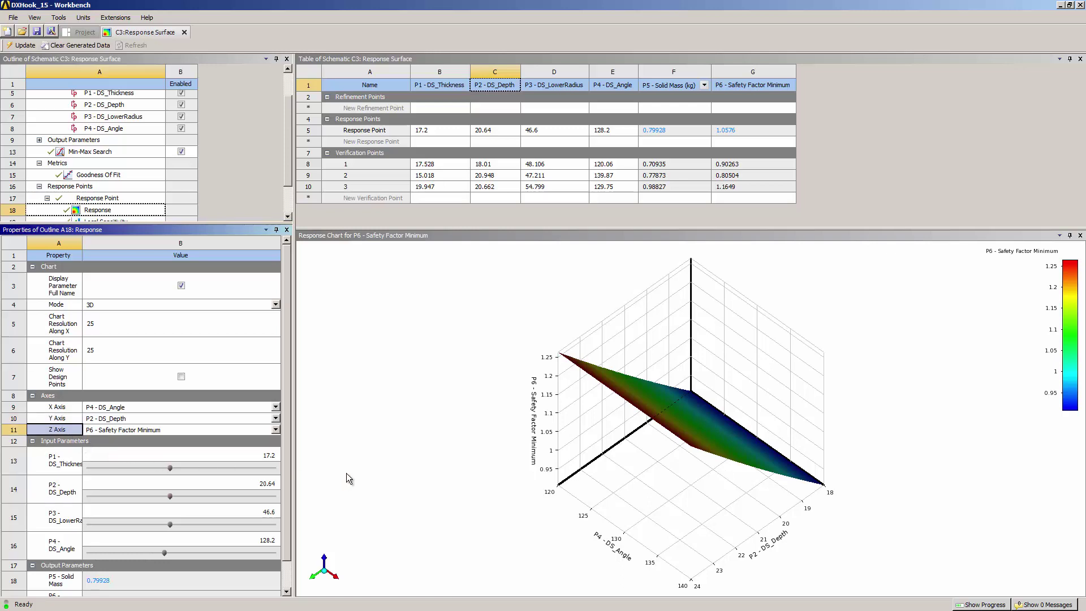
left_click(532, 470)
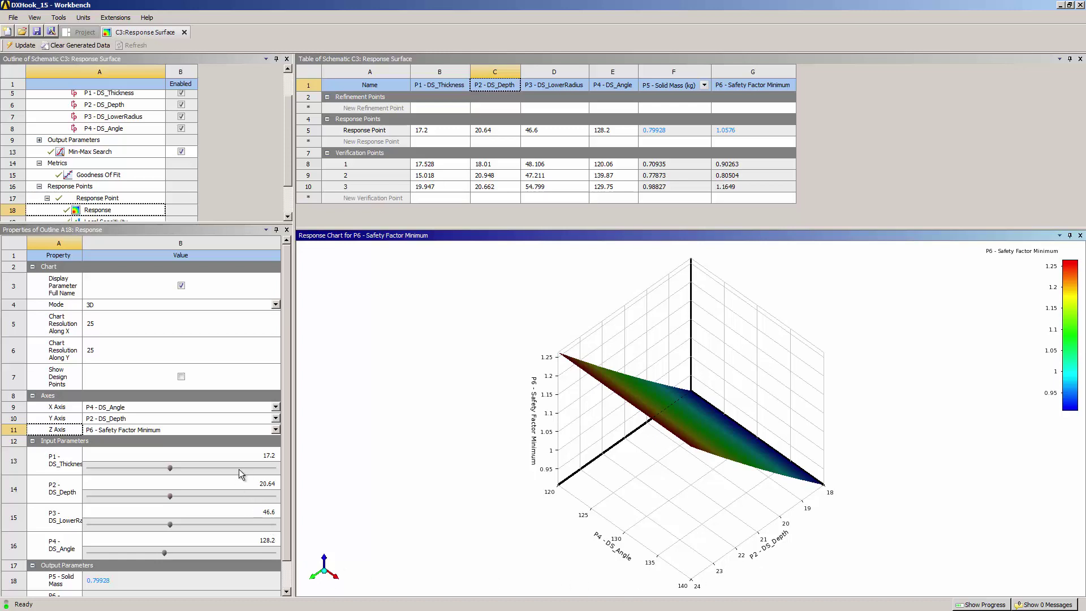
Plot DS_Thickness on the X axis and DS_LowerRadius on the Y axis, showing design points
left_click(169, 406)
left_click(164, 417)
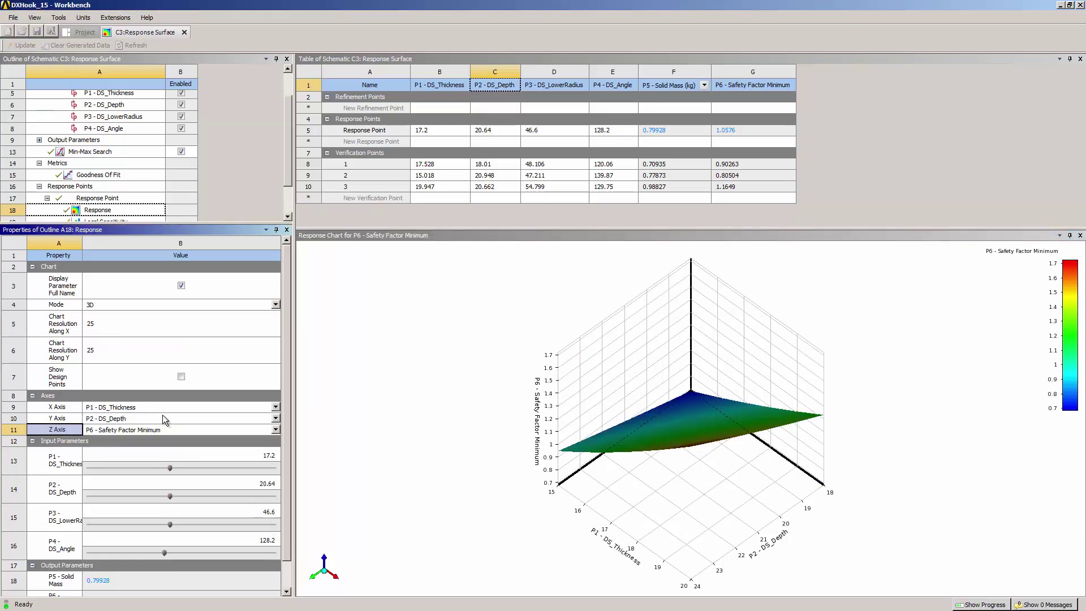
left_click(164, 420)
left_click(149, 442)
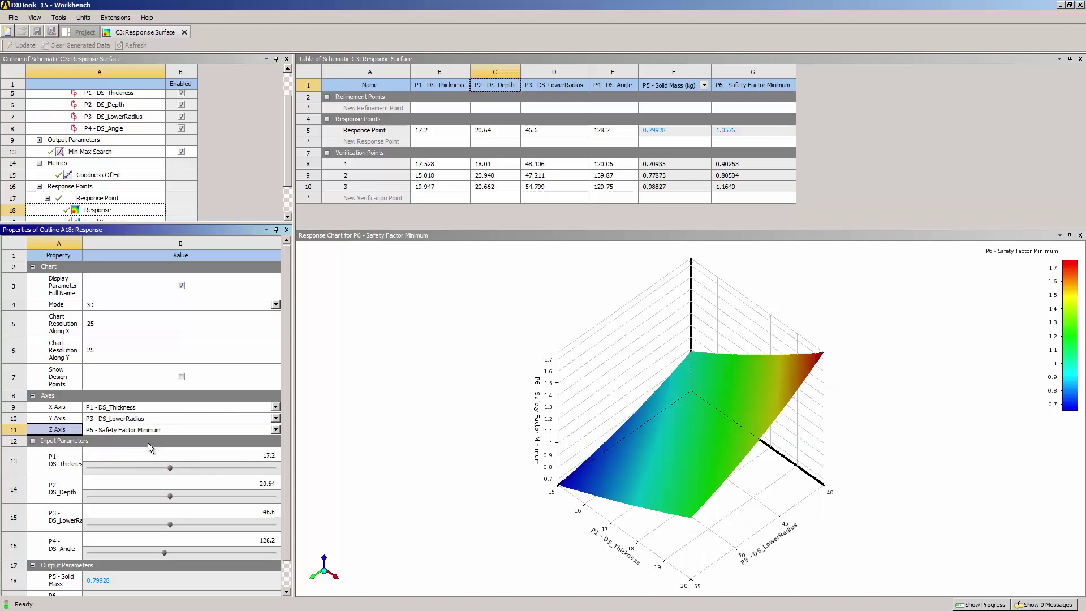
left_click(181, 377)
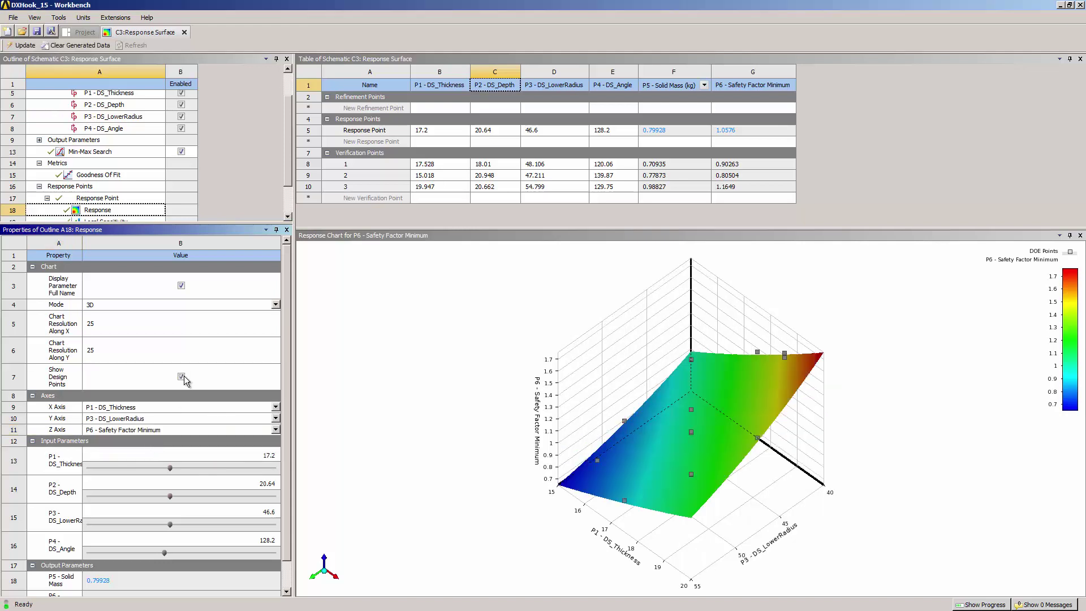
Move the sliders: depth up to 22.98 then down to 18.54, lower radius 50.2, angle 137.2
left_click(244, 497)
left_click(104, 496)
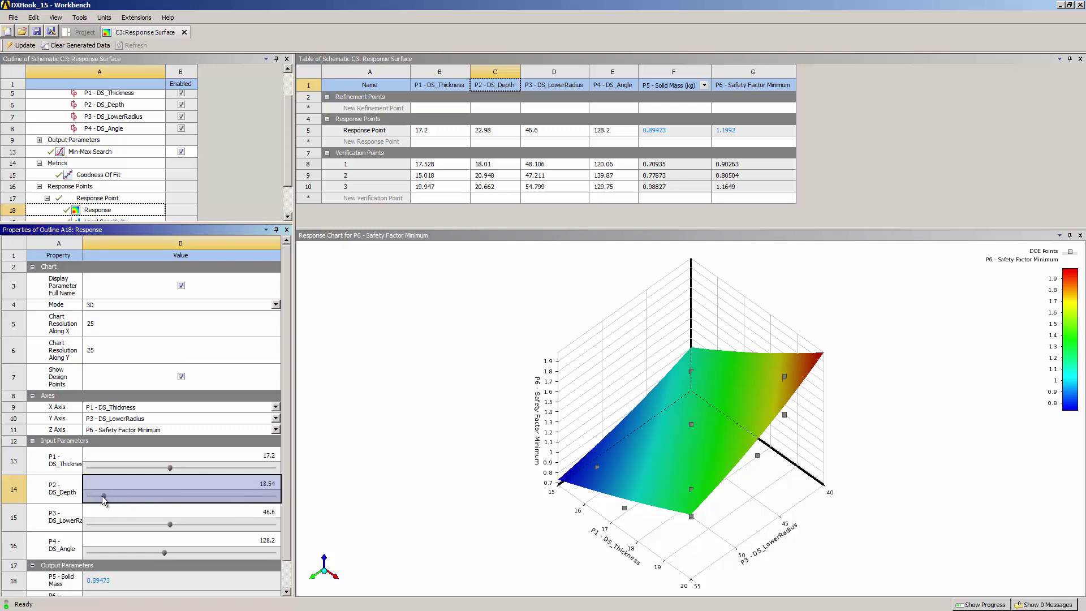
left_click(216, 525)
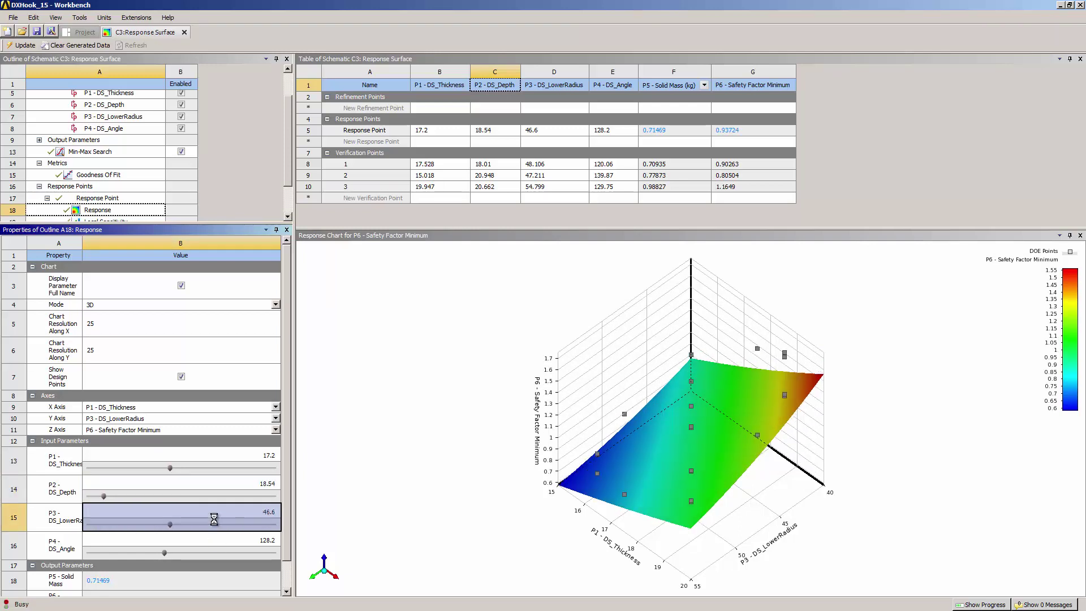
left_click(250, 554)
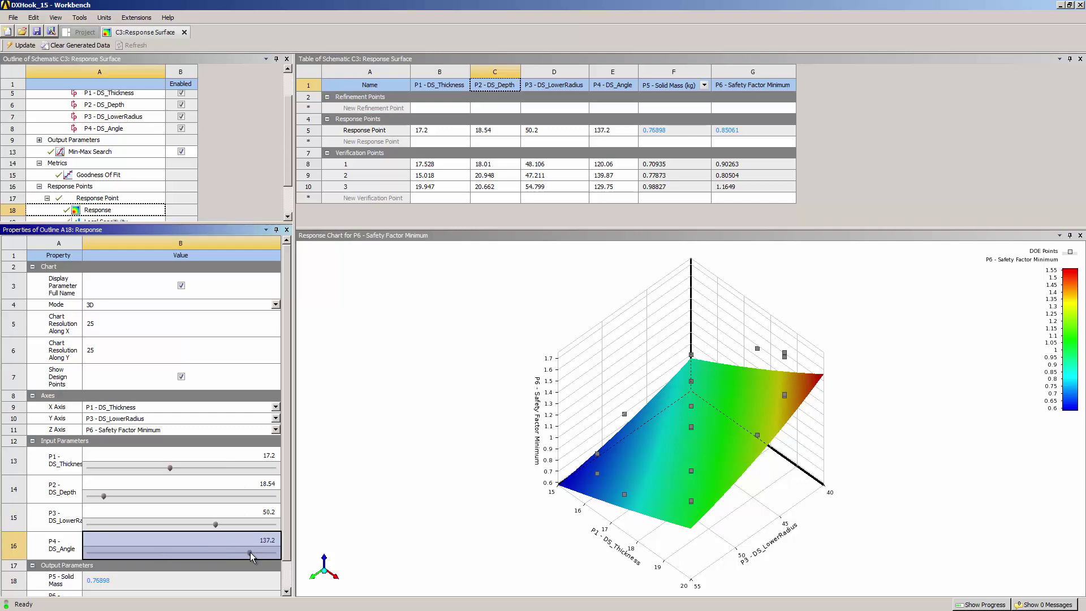
Change the response chart Mode from 3D to 2D Slices
left_click(148, 303)
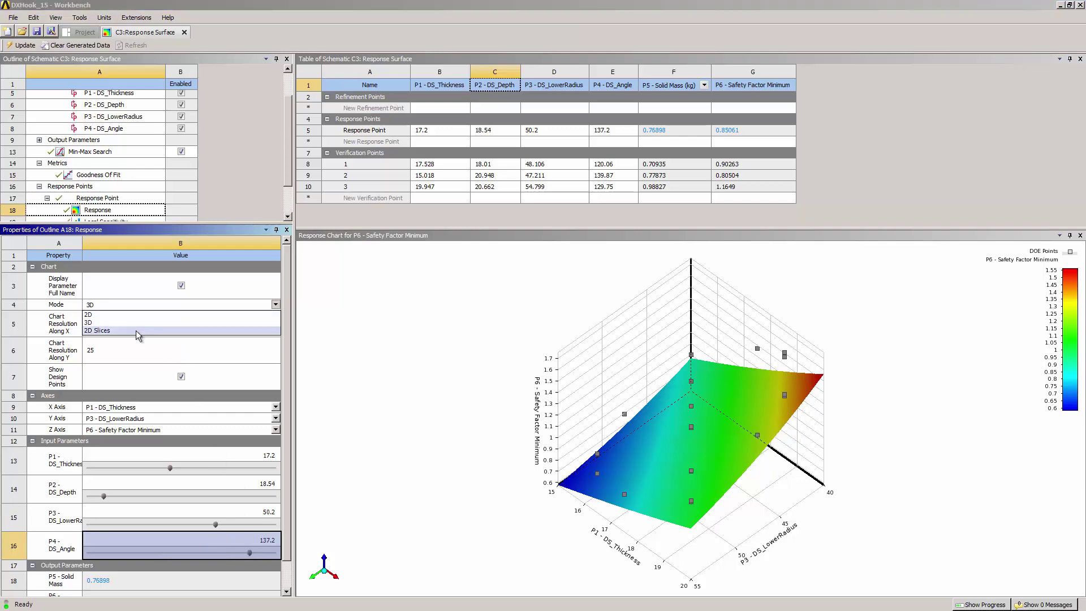
left_click(138, 330)
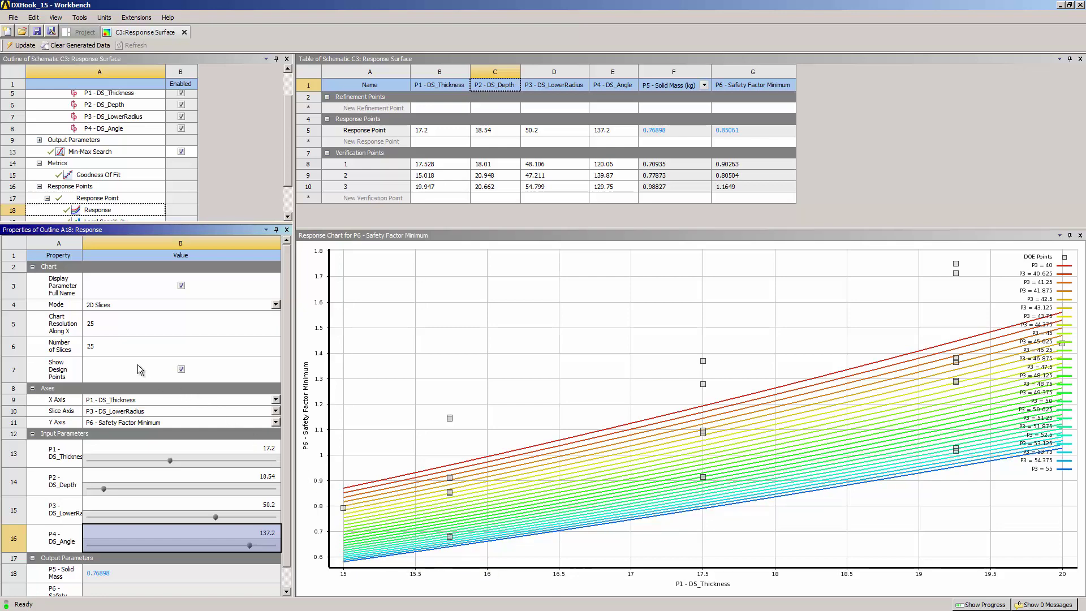
Set Number of Slices to 50, then reduce it to 10
left_click(104, 345)
type("50")
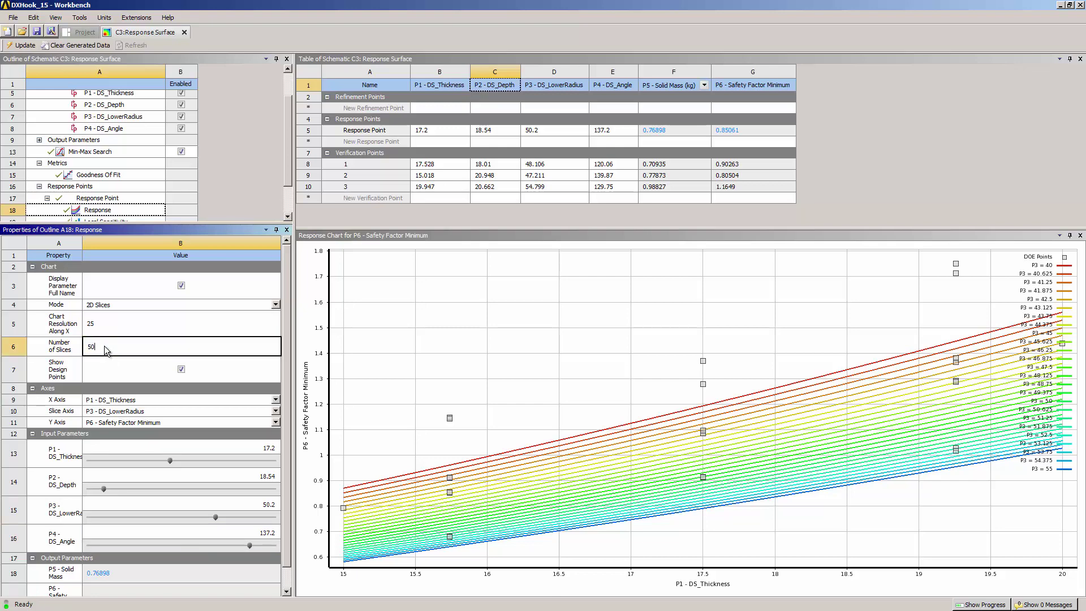
key("Return")
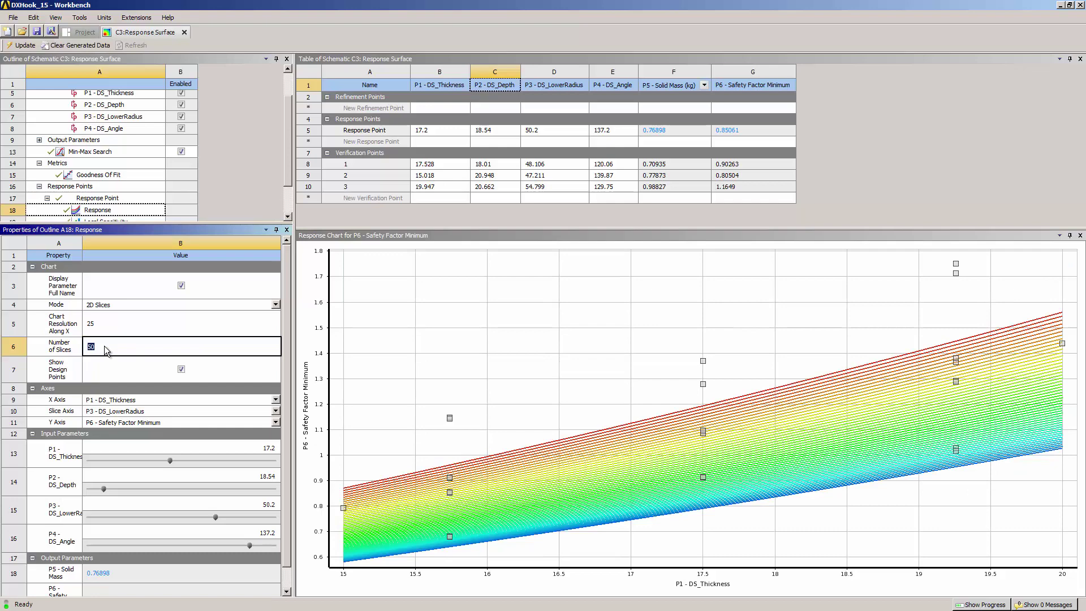
type("10")
key("Return")
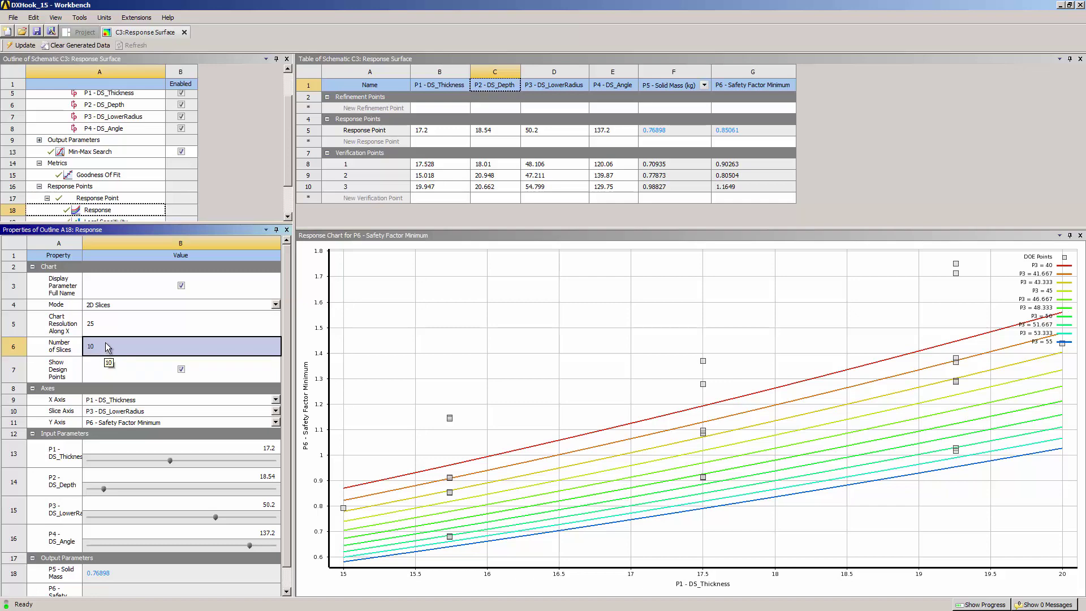
Set the response chart Mode back to 3D
left_click(123, 304)
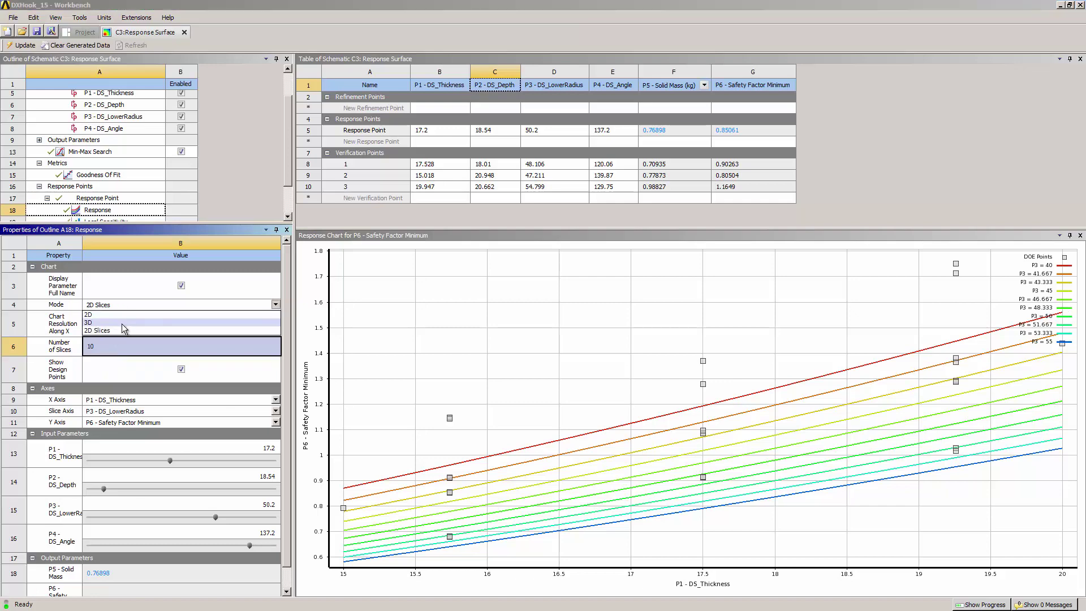
left_click(121, 323)
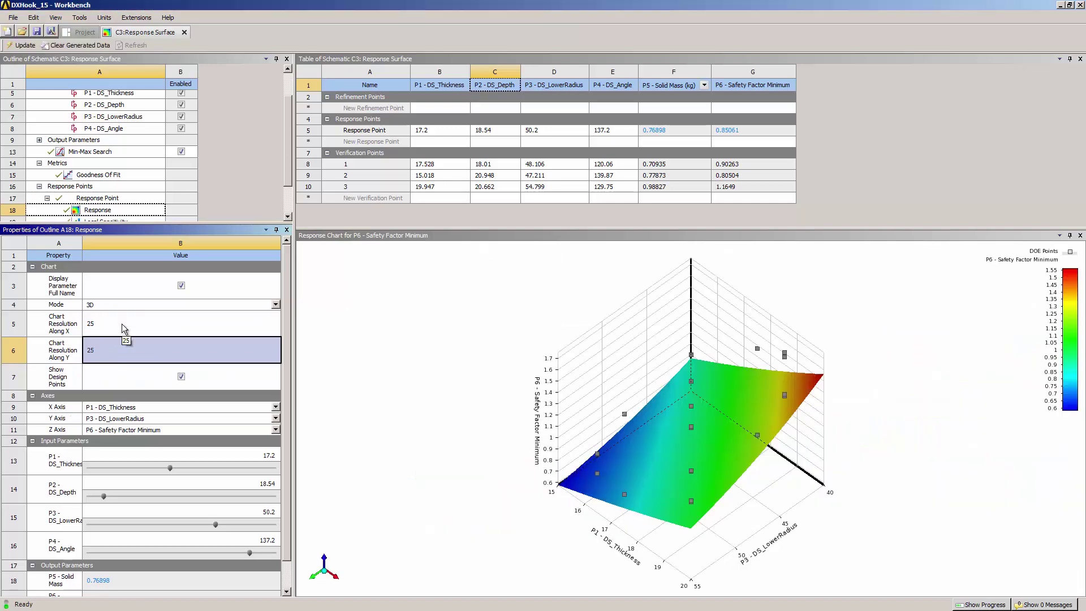